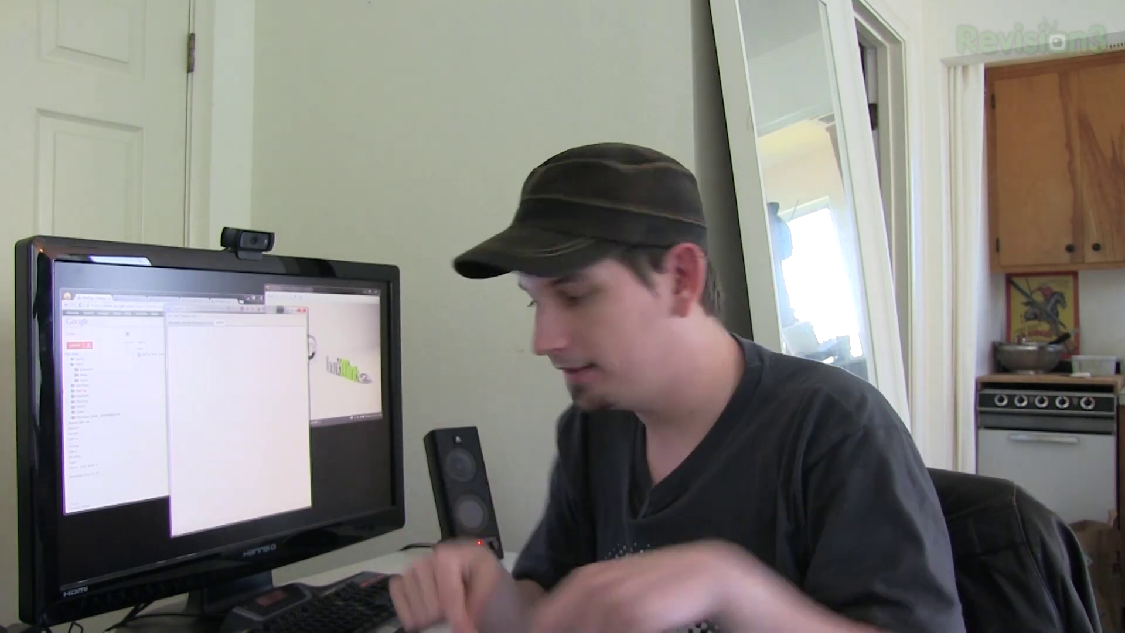
Launch Notepad through the Run dialog and enter a line of random filler text
{"action": "key", "text": "super+r"}
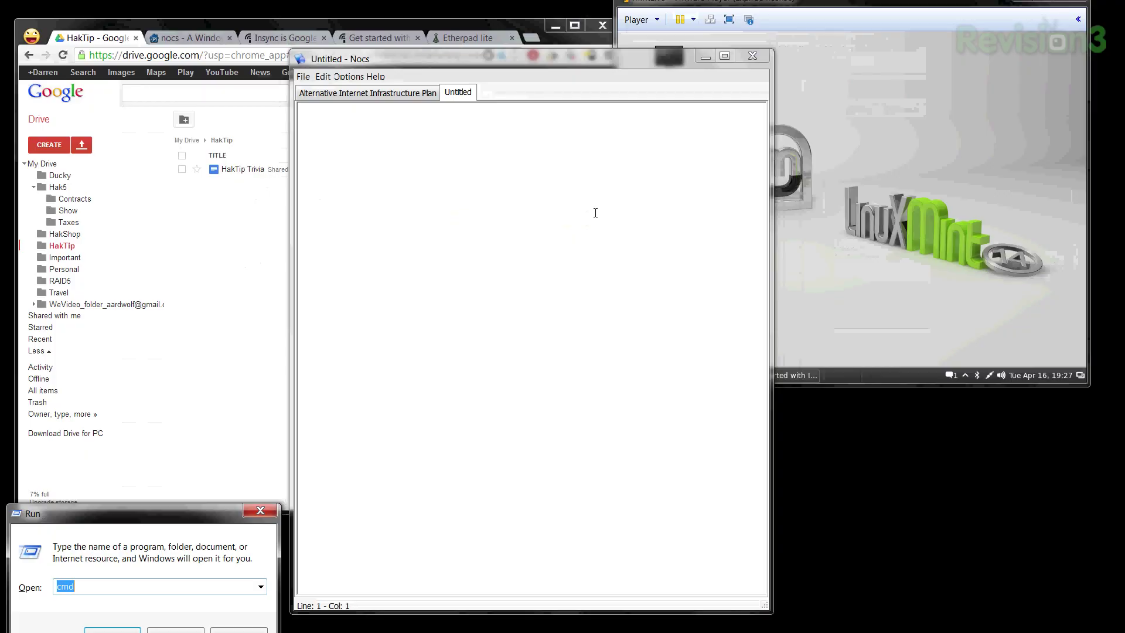
{"action": "type", "text": "notepad"}
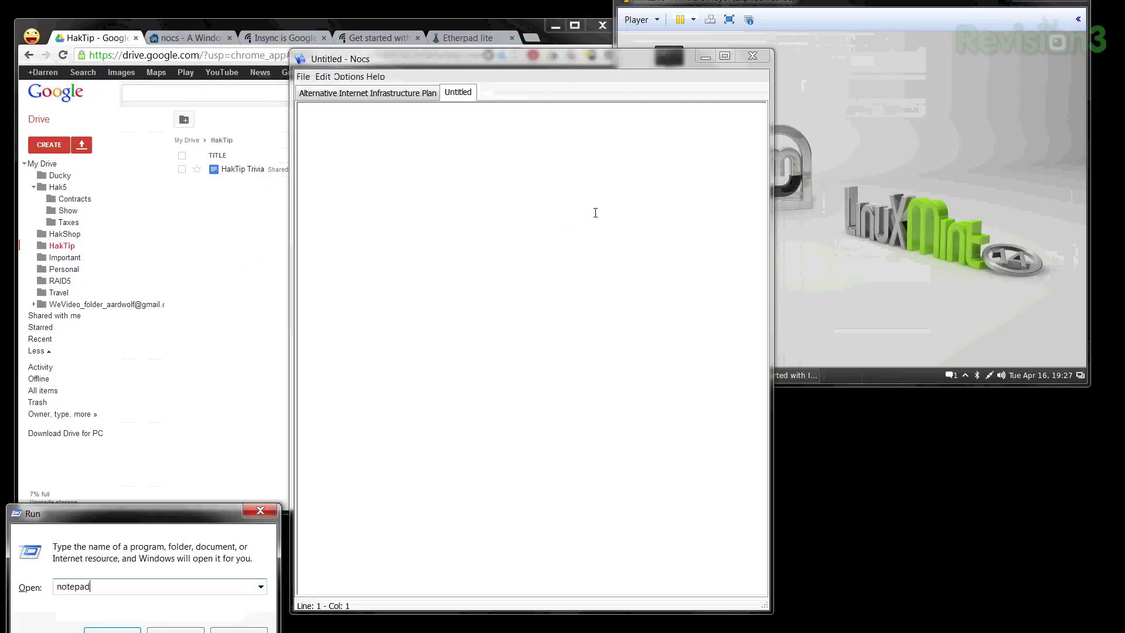
{"action": "key", "text": "Return"}
{"action": "type", "text": "lkajsdfkl;jadsfkl;"}
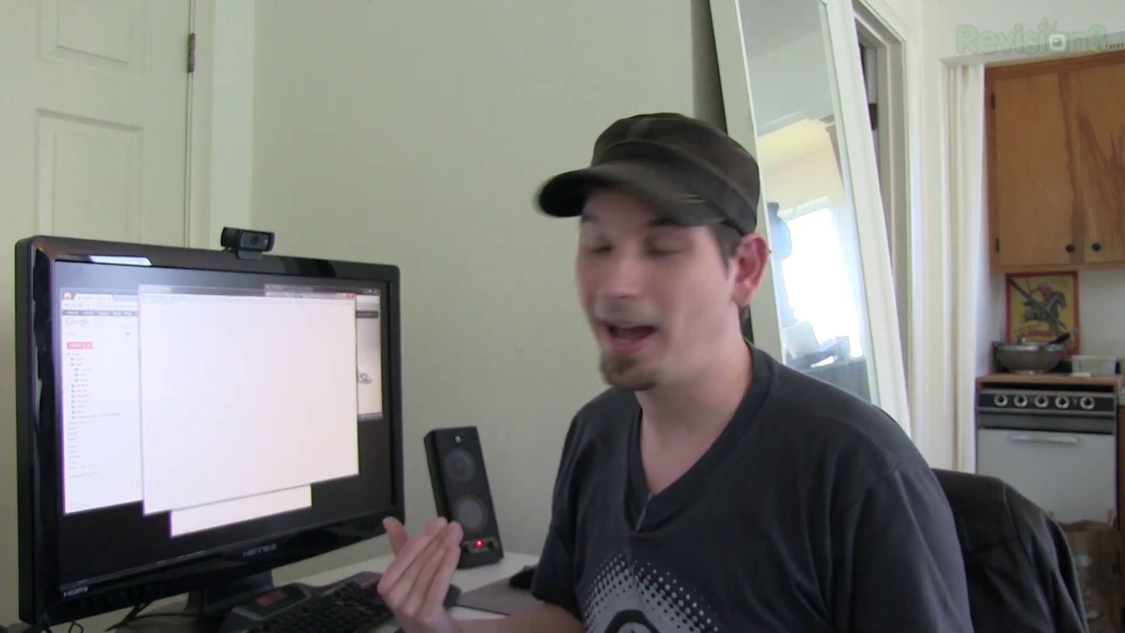
{"action": "key", "text": "Return"}
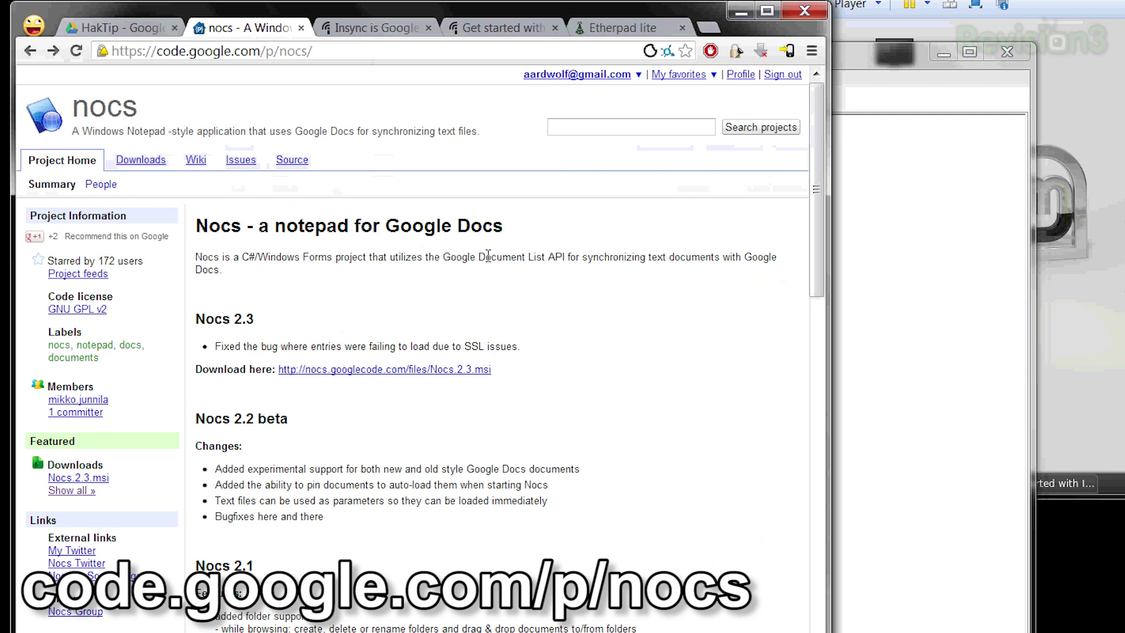
Switch from the Nocs project page to the Nocs editor, add another blank document and return to the first untitled one
{"action": "left_click_drag", "start_coordinate": [470, 258], "coordinate": [364, 283]}
{"action": "left_click", "coordinate": [361, 299]}
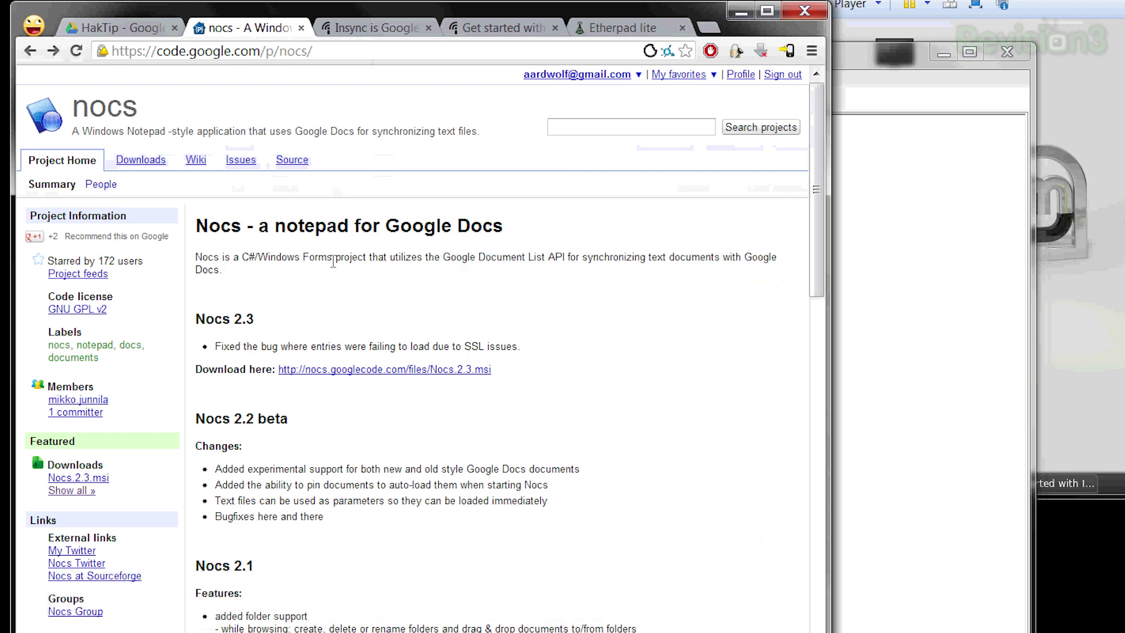
{"action": "left_click", "coordinate": [945, 338]}
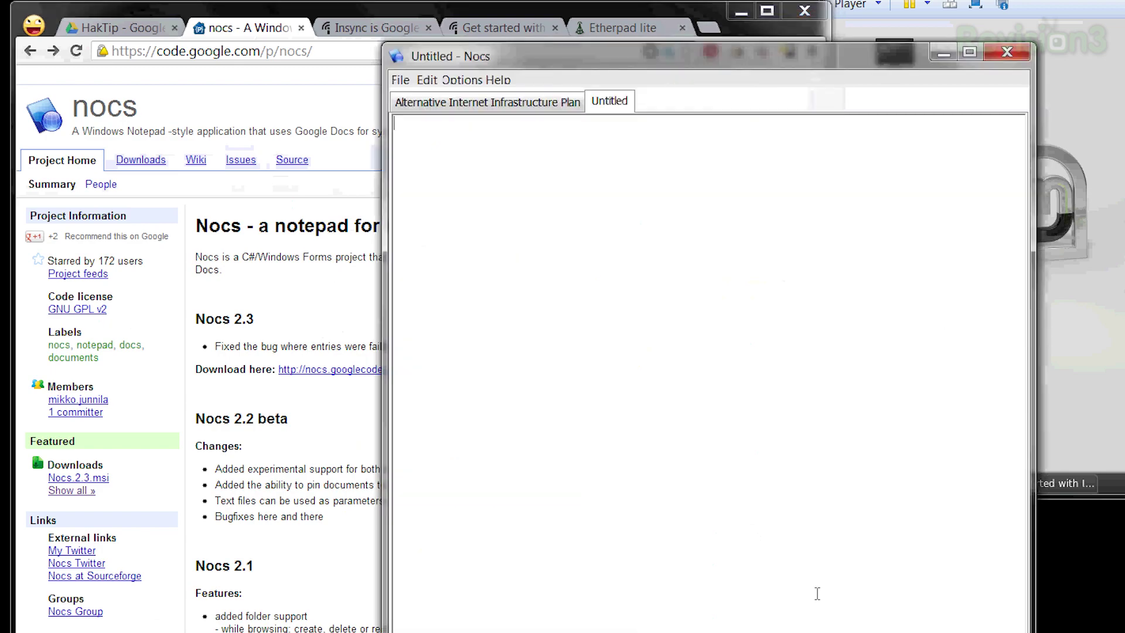
{"action": "left_click", "coordinate": [427, 58]}
{"action": "left_click", "coordinate": [471, 56]}
{"action": "key", "text": "ctrl+n"}
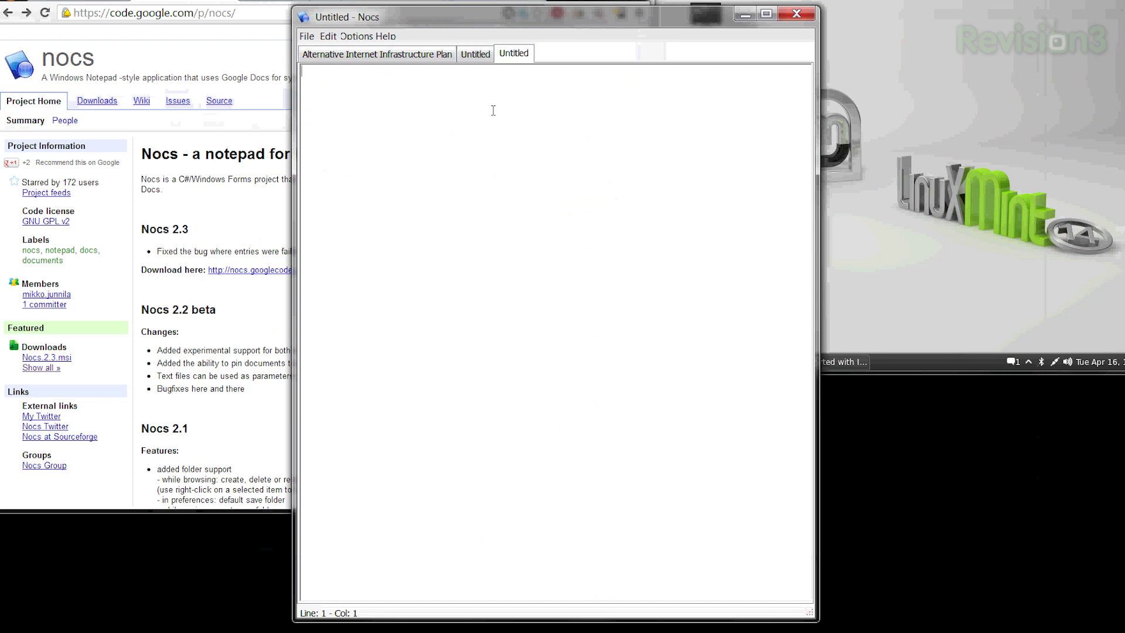
{"action": "left_click", "coordinate": [481, 58]}
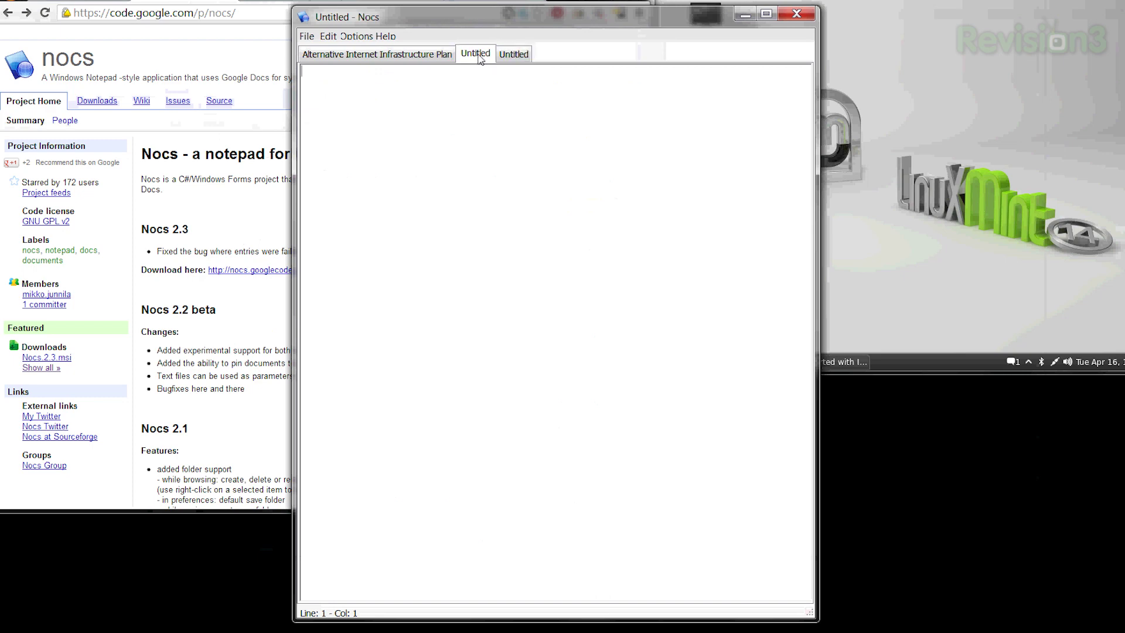
{"action": "left_click", "coordinate": [357, 36]}
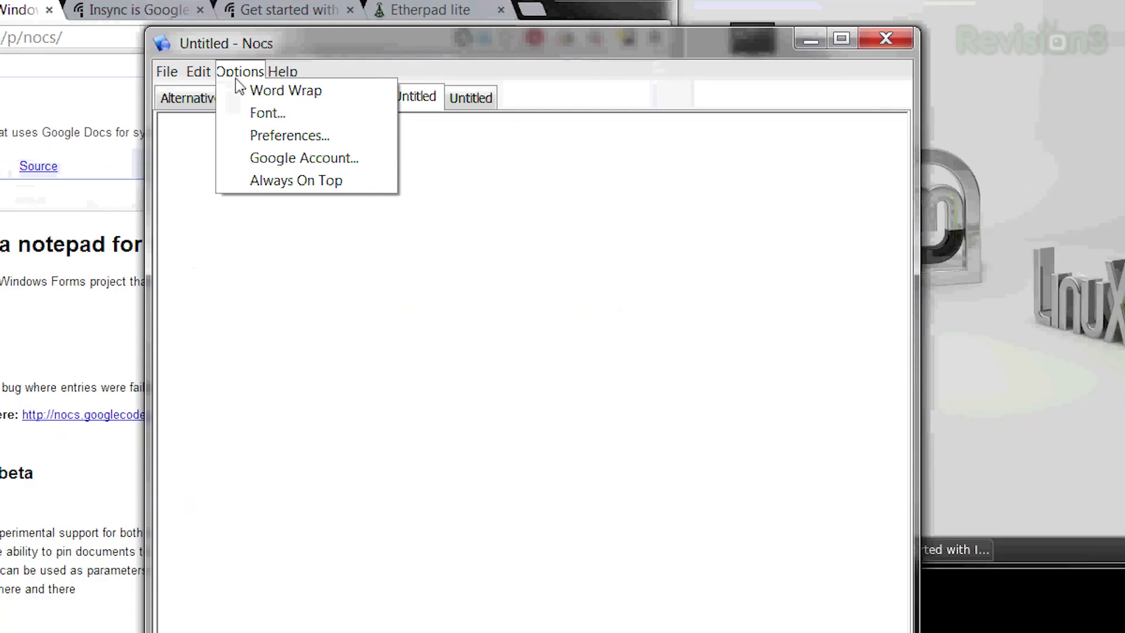
{"action": "left_click", "coordinate": [248, 115]}
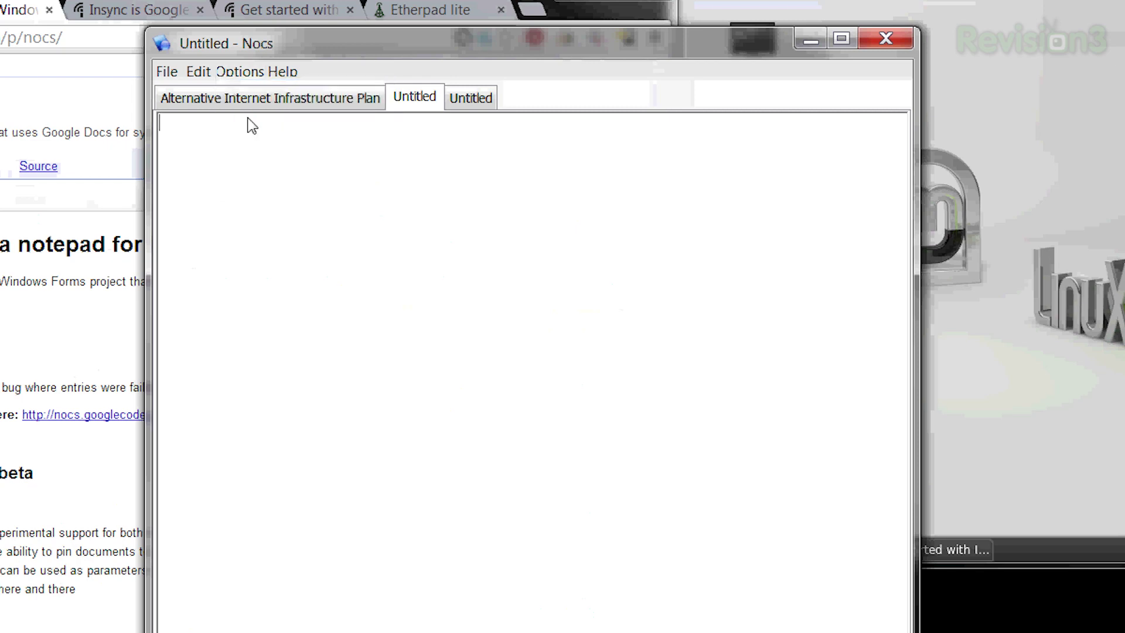
{"action": "left_click", "coordinate": [788, 238]}
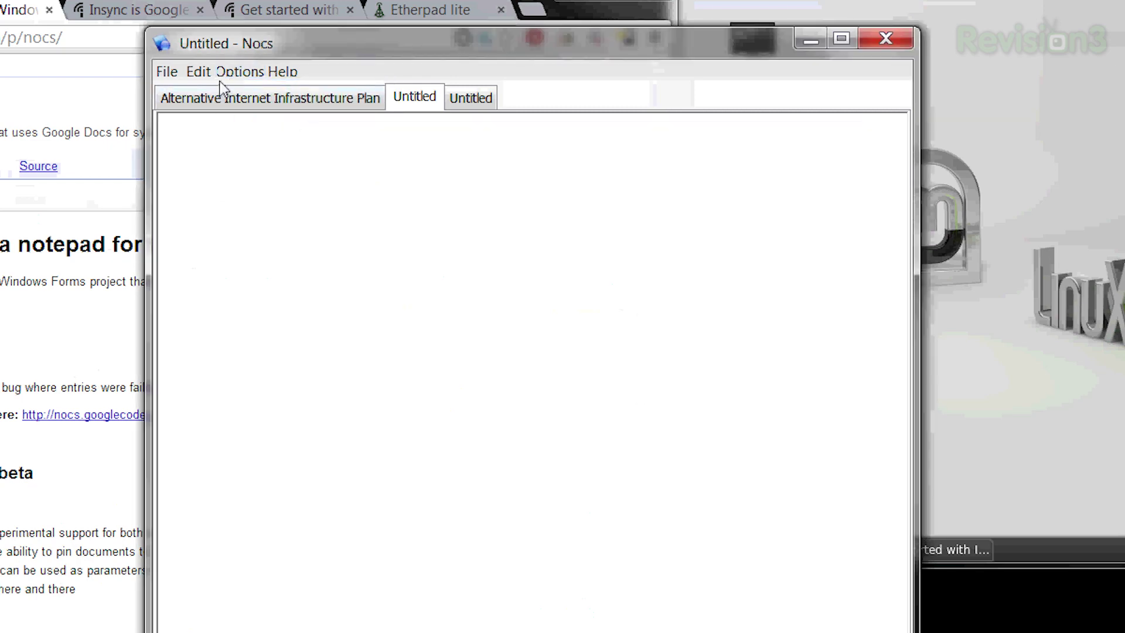
{"action": "left_click", "coordinate": [204, 75]}
{"action": "mouse_move", "coordinate": [167, 71]}
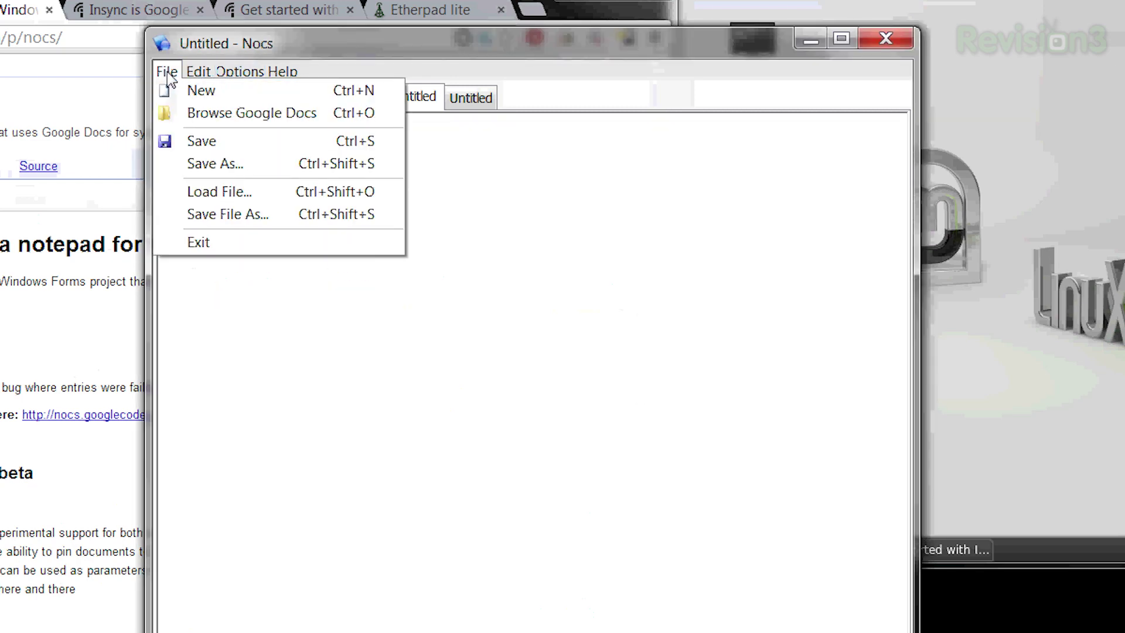
Write "Hello World" in the untitled document and save it as "yadaya" with no folder selected
{"action": "left_click", "coordinate": [486, 231]}
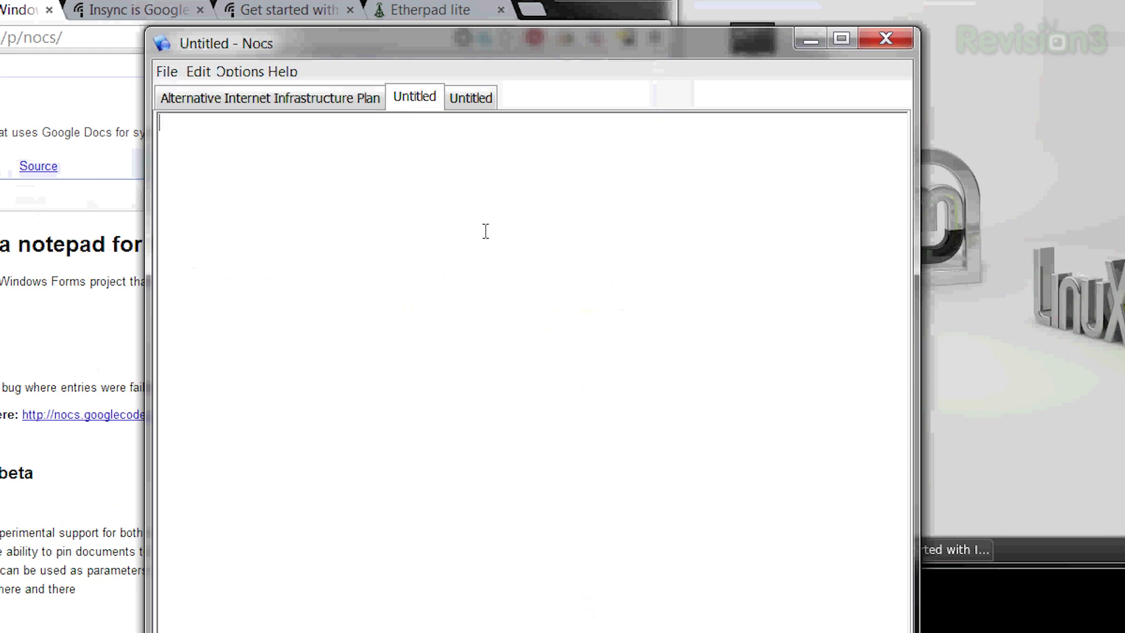
{"action": "type", "text": "Hello Wor"}
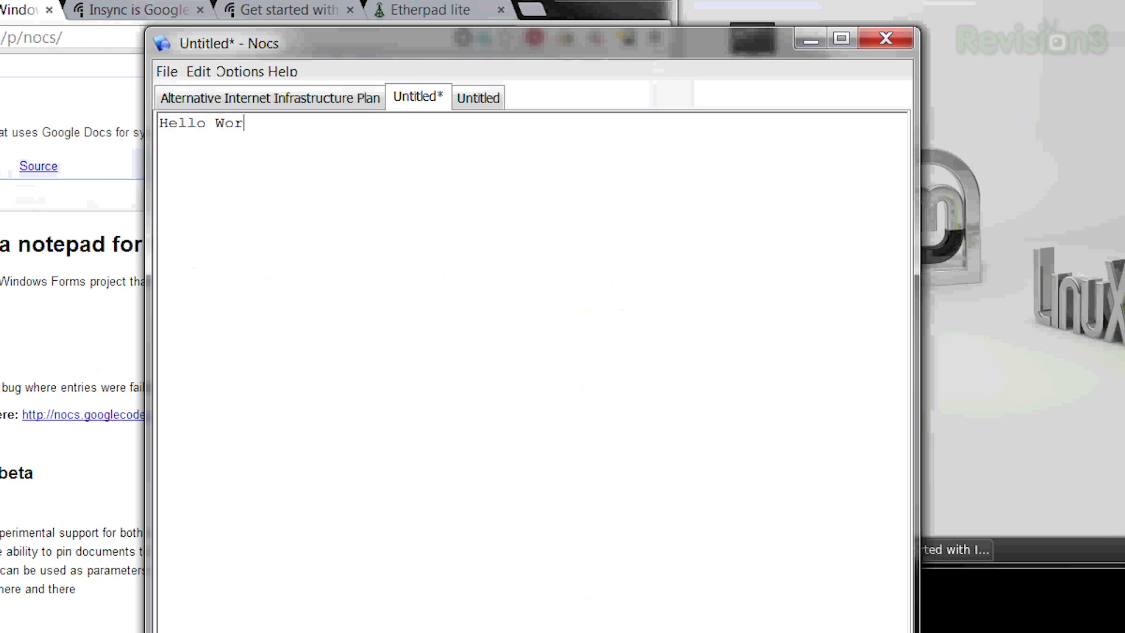
{"action": "left_click", "coordinate": [166, 72]}
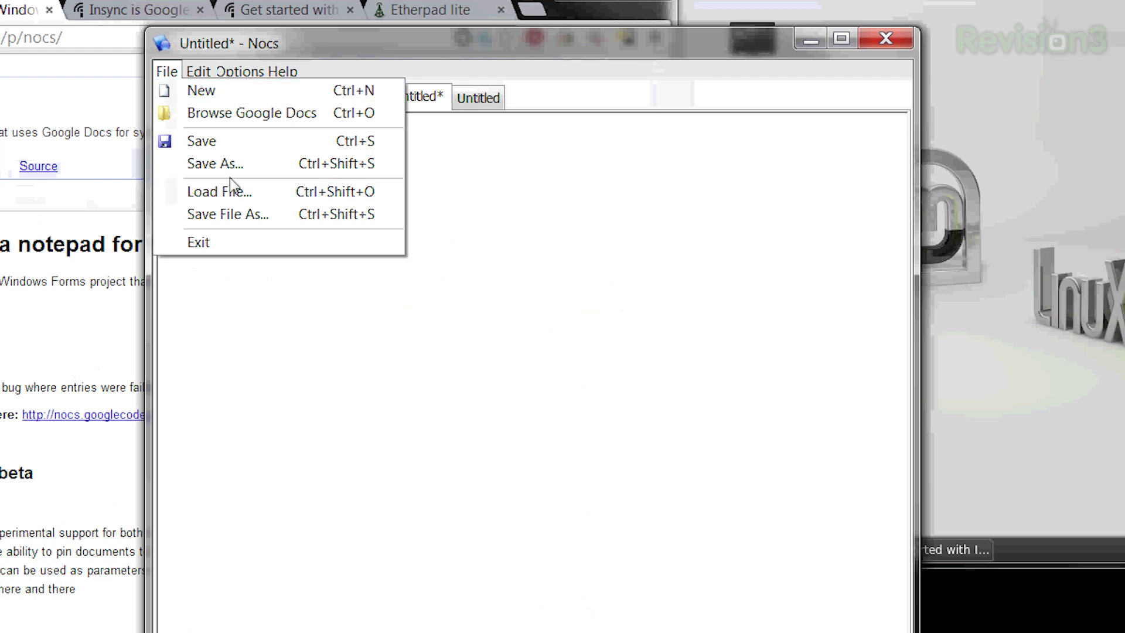
{"action": "left_click", "coordinate": [230, 174]}
{"action": "left_click", "coordinate": [492, 530]}
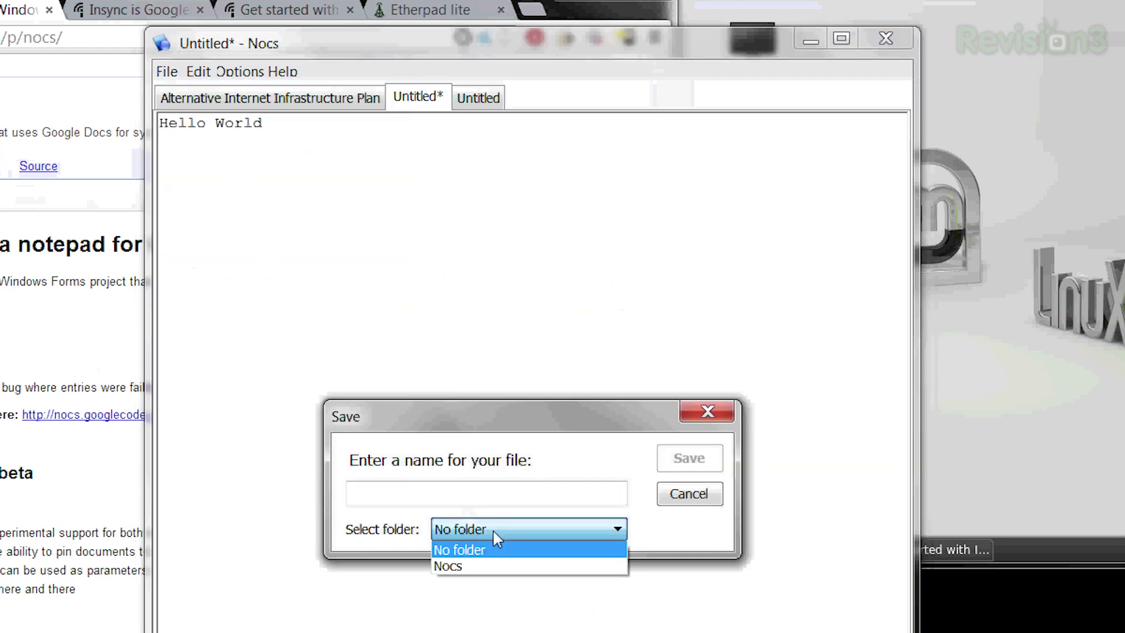
{"action": "left_click", "coordinate": [492, 529]}
{"action": "left_click", "coordinate": [539, 501]}
{"action": "type", "text": "asd"}
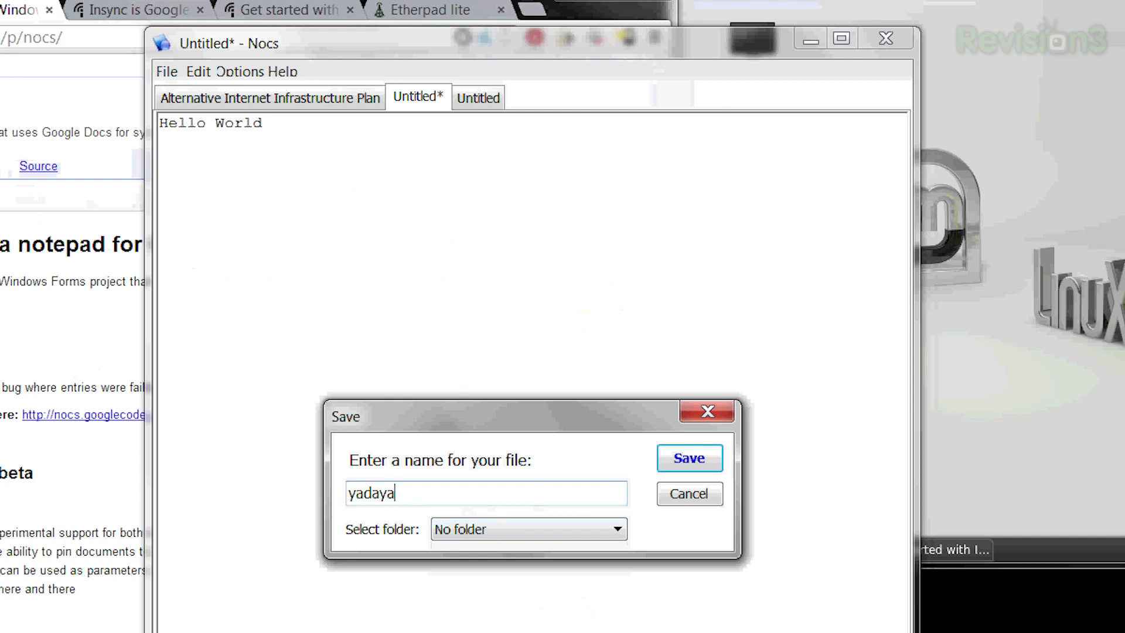
{"action": "key", "text": "Return"}
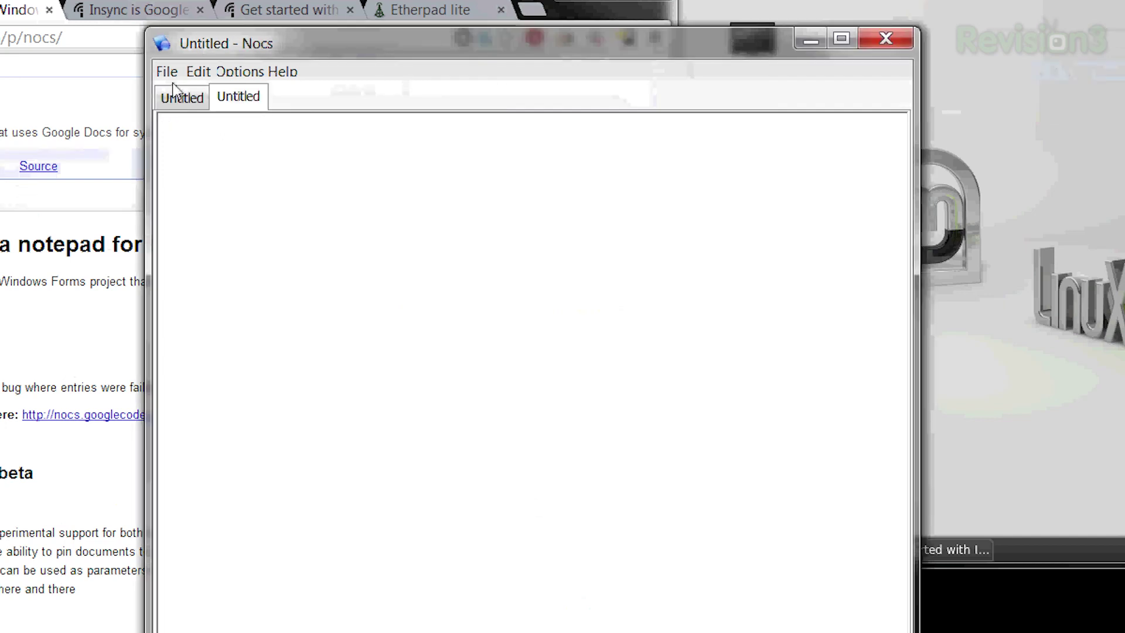
Load the HakTip Trivia document from the HakTip folder in Google Docs and return to the untitled document
{"action": "left_click", "coordinate": [171, 78]}
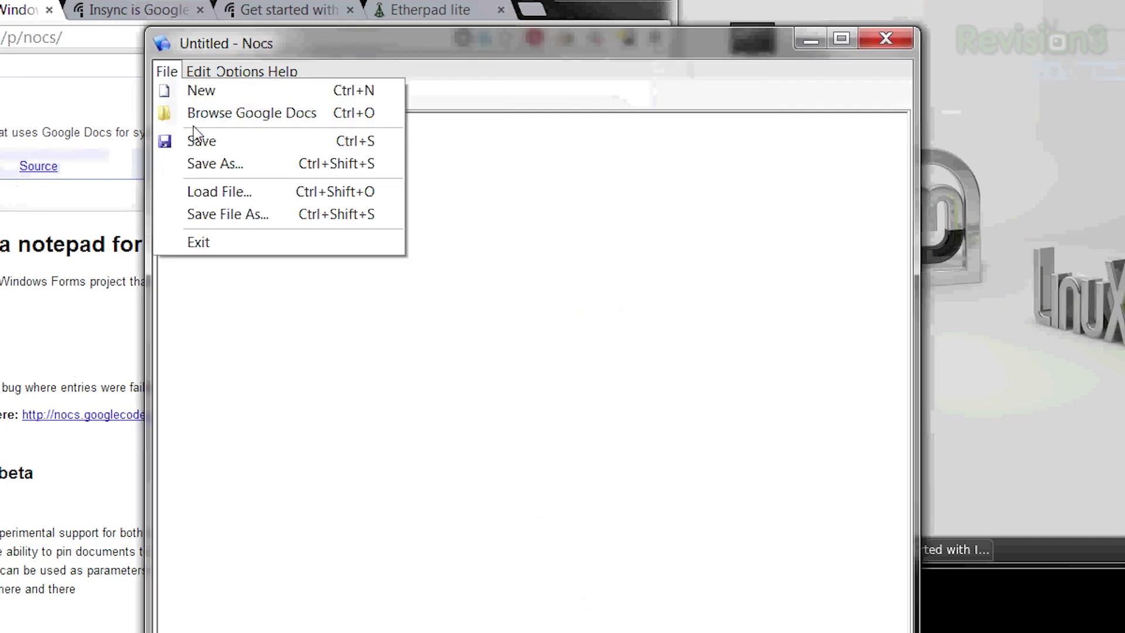
{"action": "left_click", "coordinate": [194, 119]}
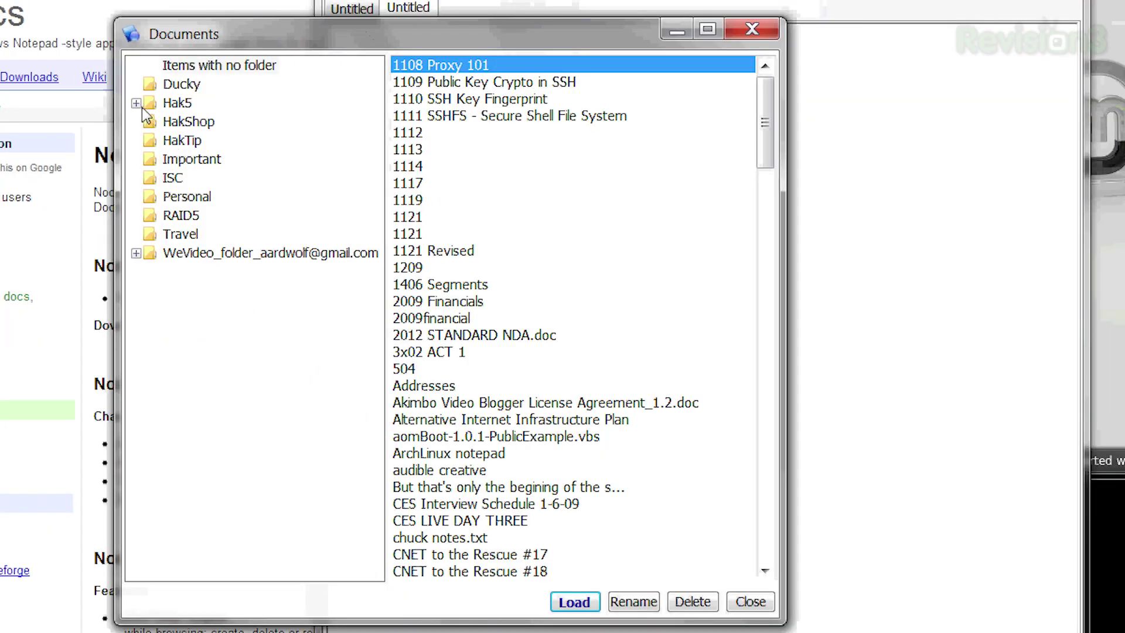
{"action": "left_click", "coordinate": [150, 123]}
{"action": "left_click", "coordinate": [151, 137]}
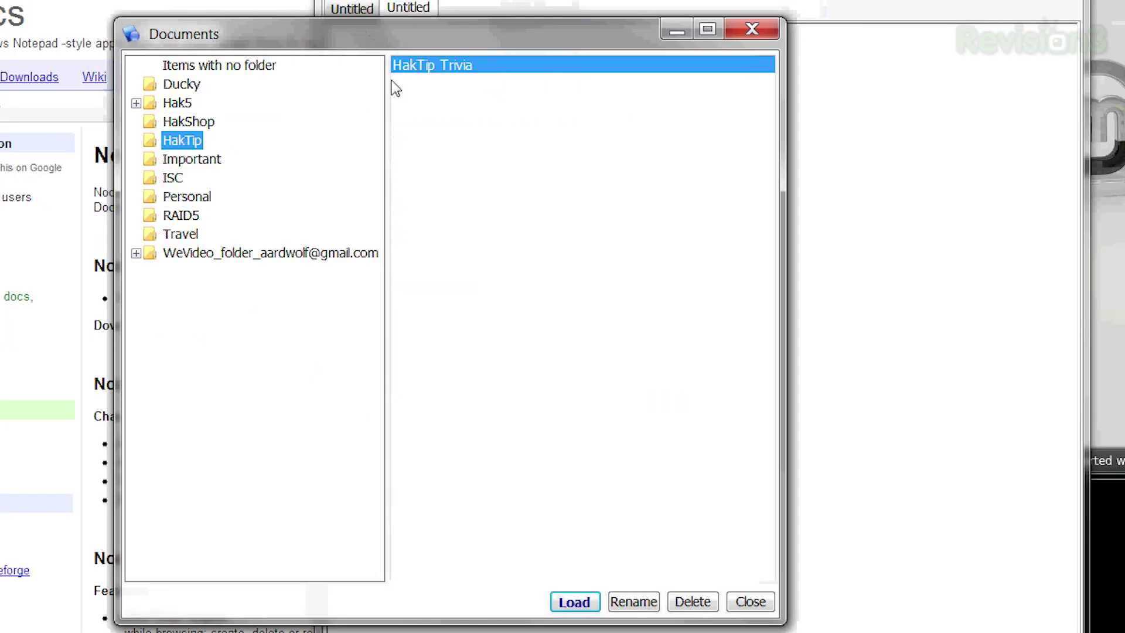
{"action": "double_click", "coordinate": [425, 67]}
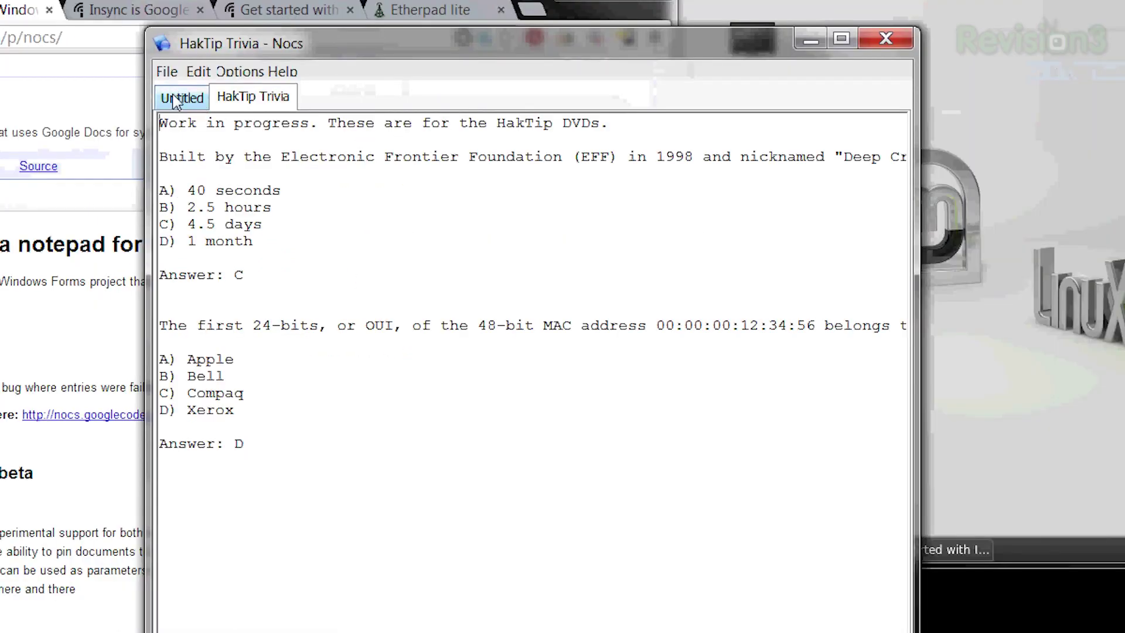
{"action": "left_click", "coordinate": [176, 98]}
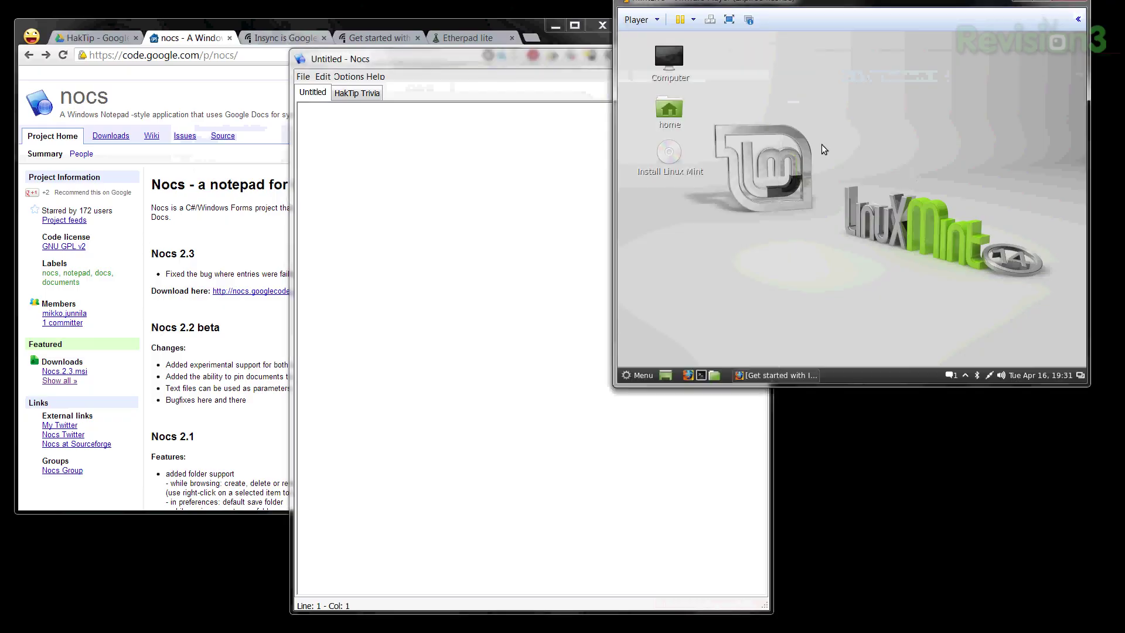
Switch to Firefox in the Linux Mint virtual machine and review the Insync home page's pricing and feature comparison in a separate tab
{"action": "left_click", "coordinate": [764, 377]}
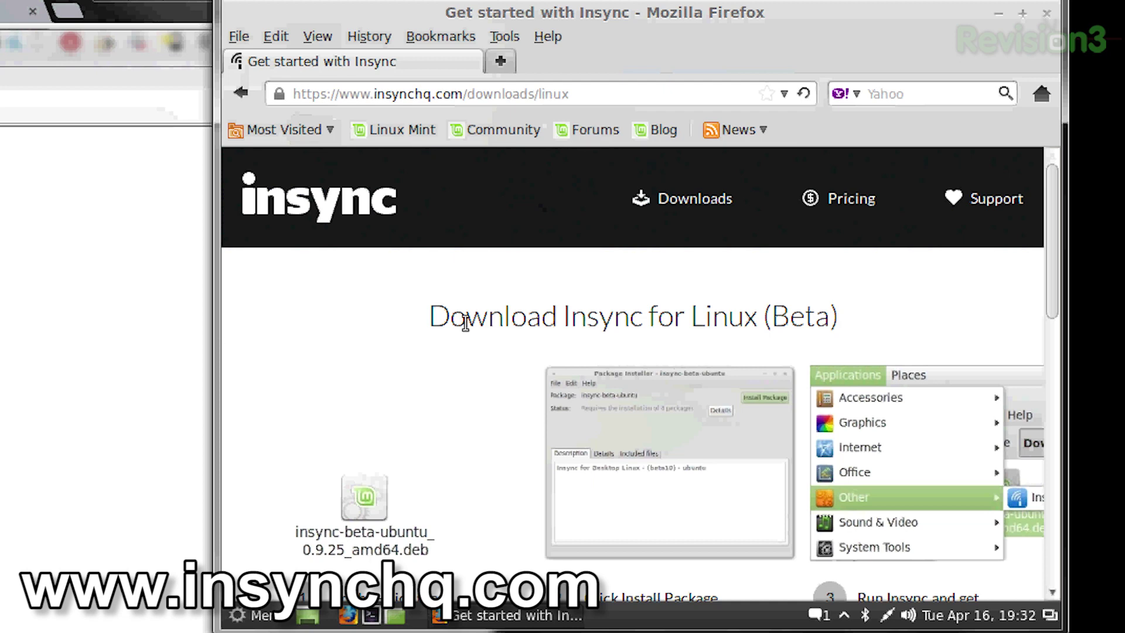
{"action": "left_click", "coordinate": [321, 174]}
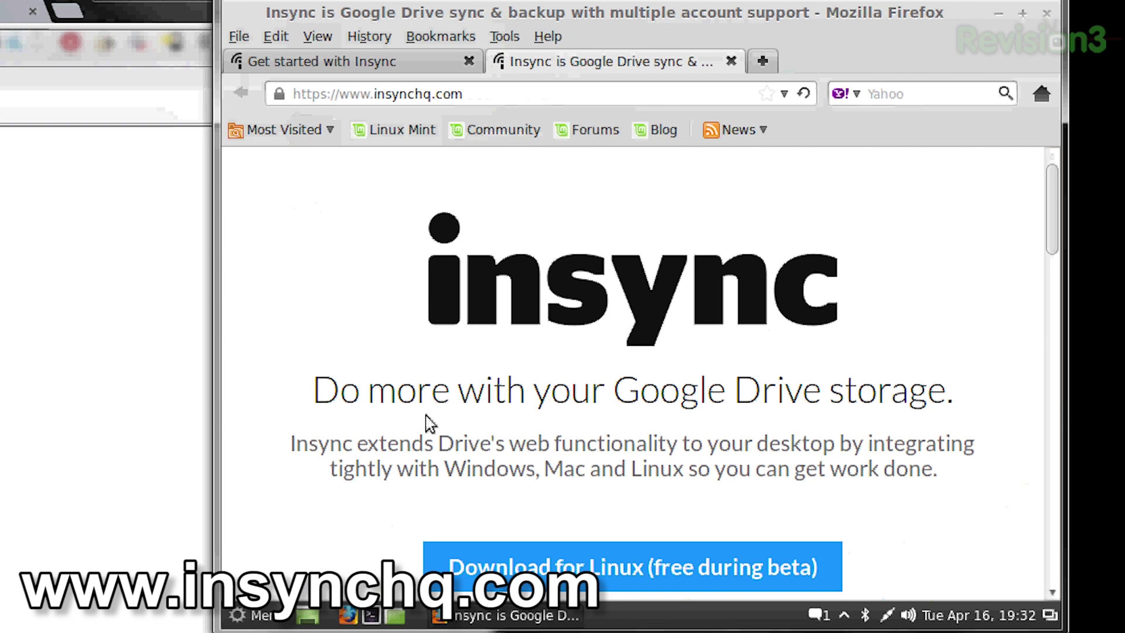
{"action": "scroll", "coordinate": [524, 505], "scroll_direction": "down", "scroll_amount": 1}
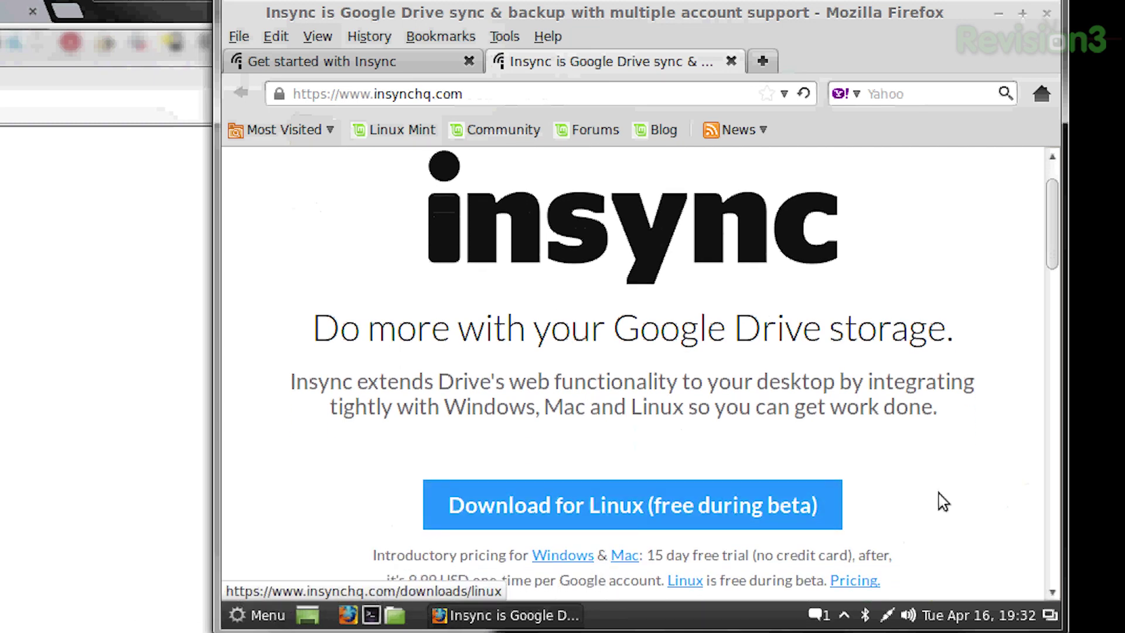
{"action": "scroll", "coordinate": [937, 503], "scroll_direction": "down", "scroll_amount": 2}
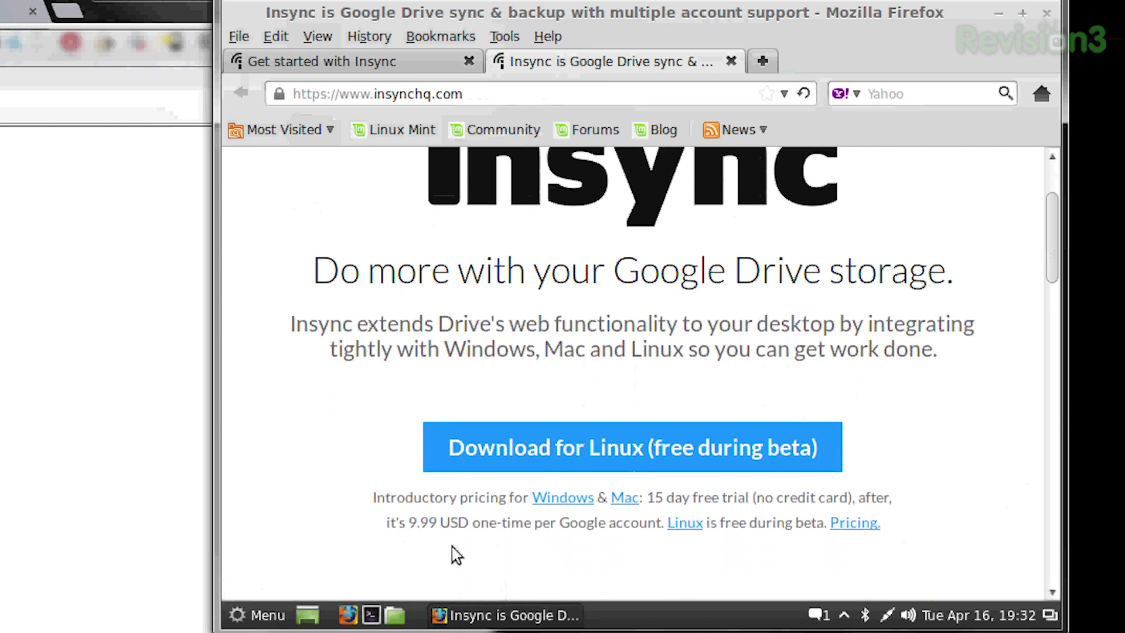
{"action": "scroll", "coordinate": [417, 536], "scroll_direction": "down", "scroll_amount": 10}
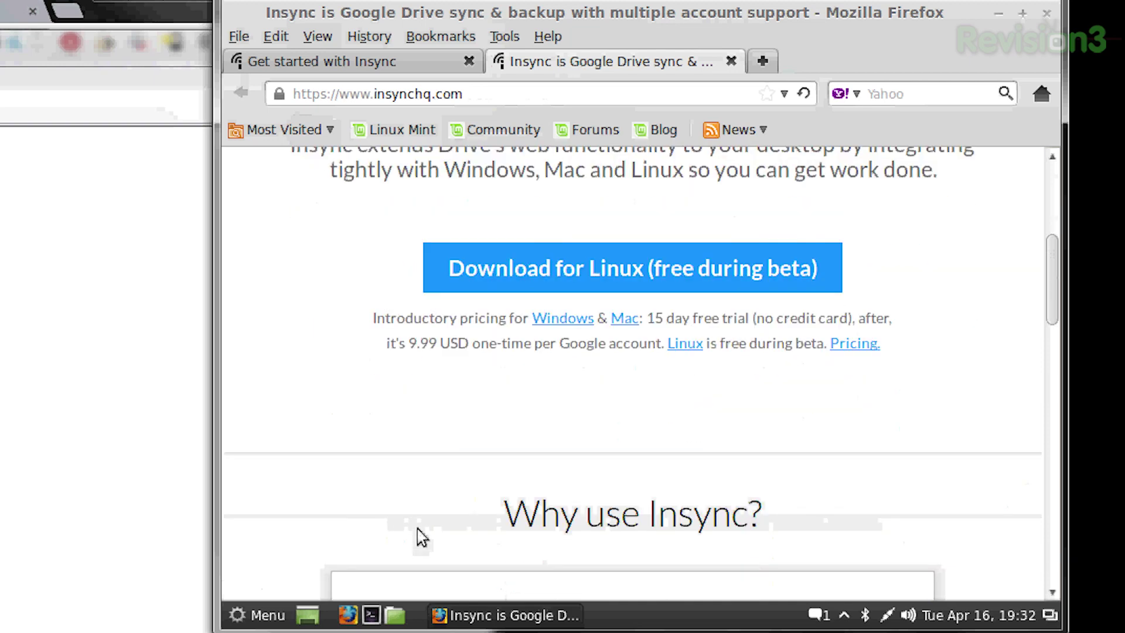
{"action": "scroll", "coordinate": [309, 431], "scroll_direction": "up", "scroll_amount": 1}
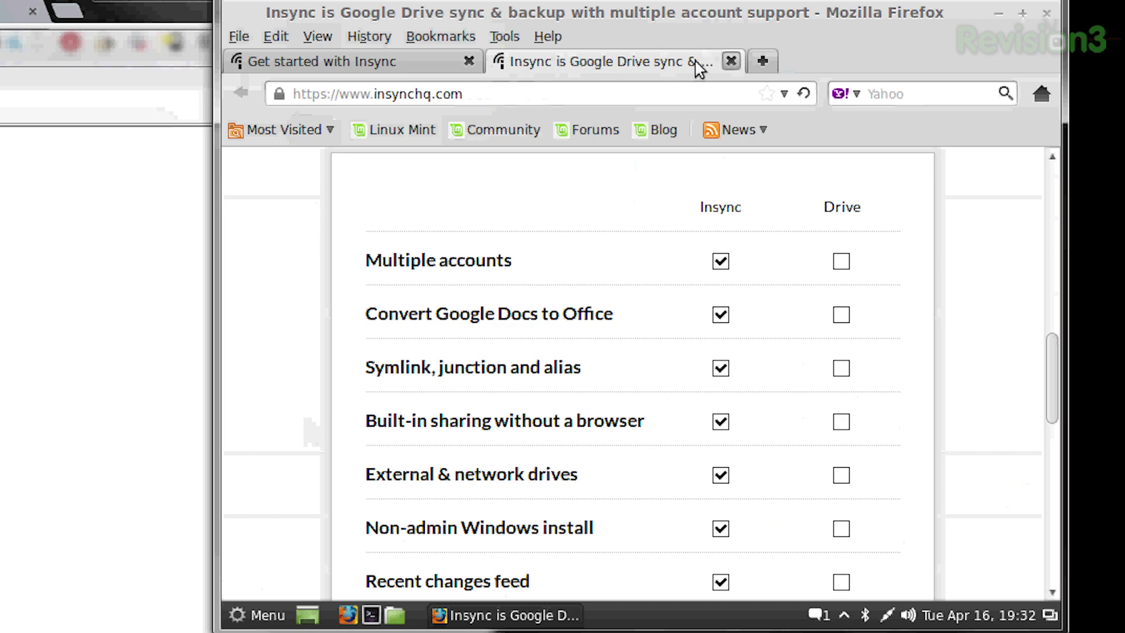
{"action": "left_click", "coordinate": [730, 62]}
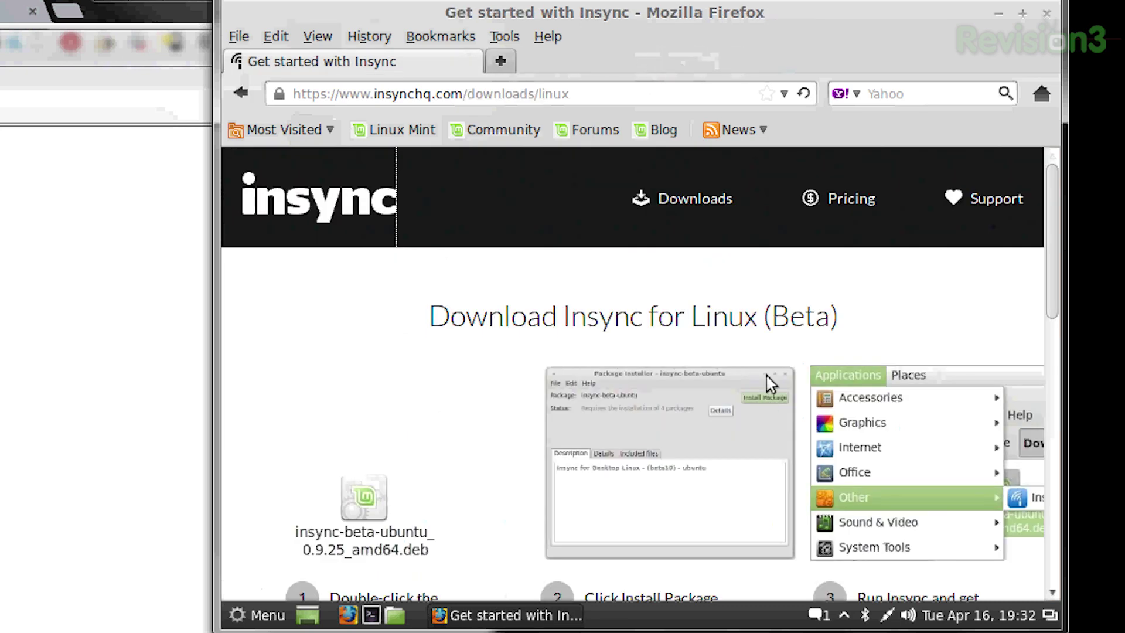
Download the Insync for Cinnamon installer from the Linux downloads page, saving the .deb file, and open the downloaded package
{"action": "scroll", "coordinate": [678, 480], "scroll_direction": "down", "scroll_amount": 5}
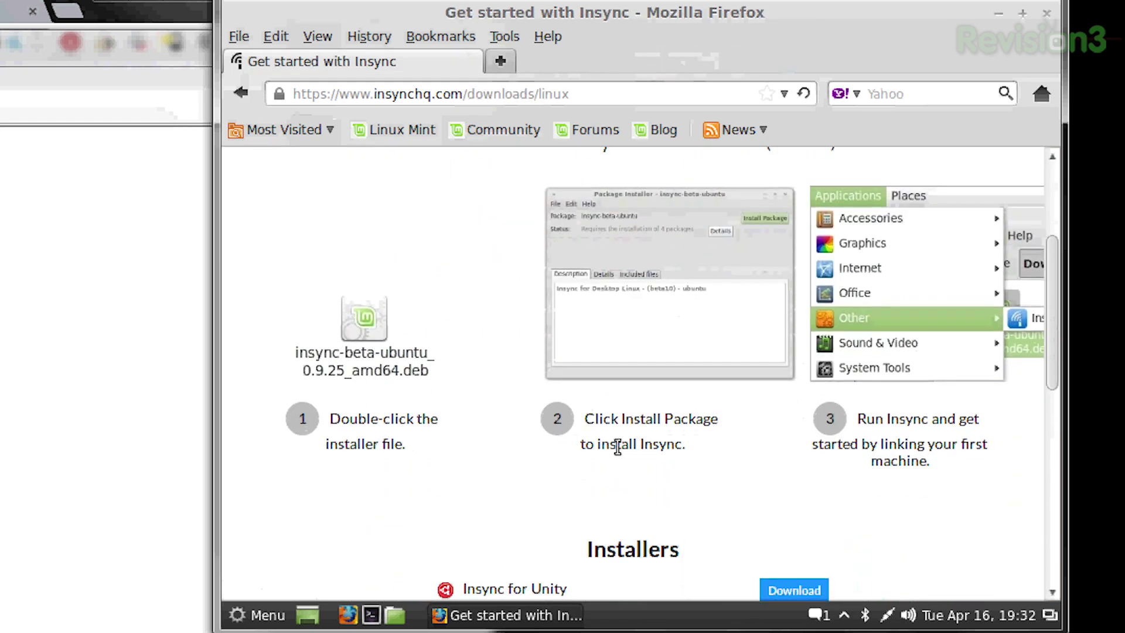
{"action": "scroll", "coordinate": [484, 469], "scroll_direction": "down", "scroll_amount": 3}
{"action": "left_click", "coordinate": [791, 506]}
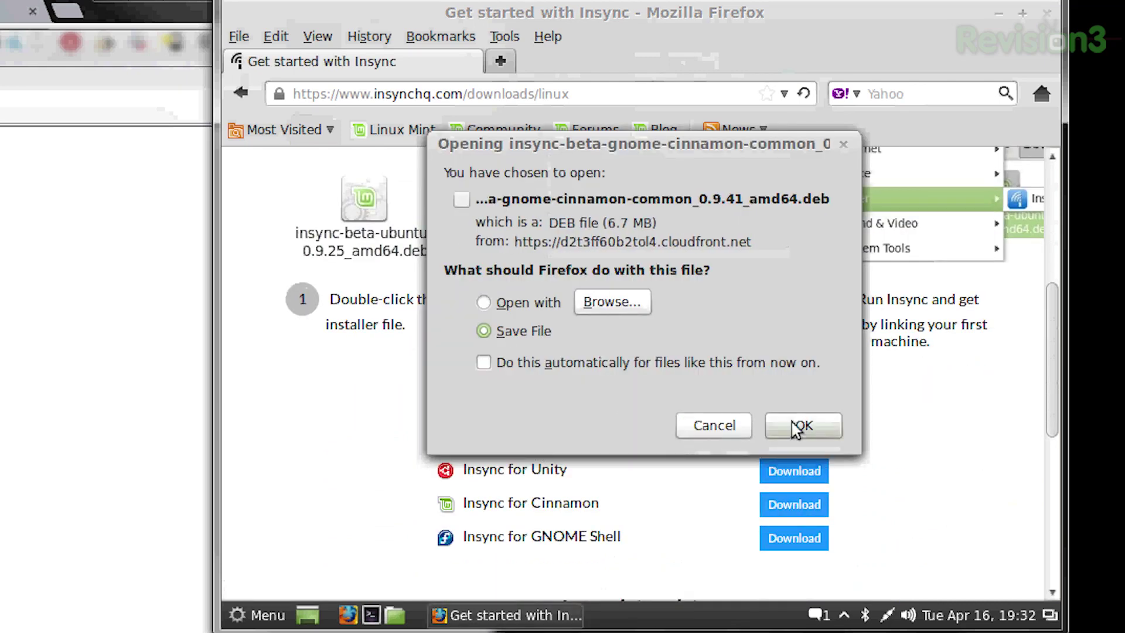
{"action": "left_click", "coordinate": [803, 426]}
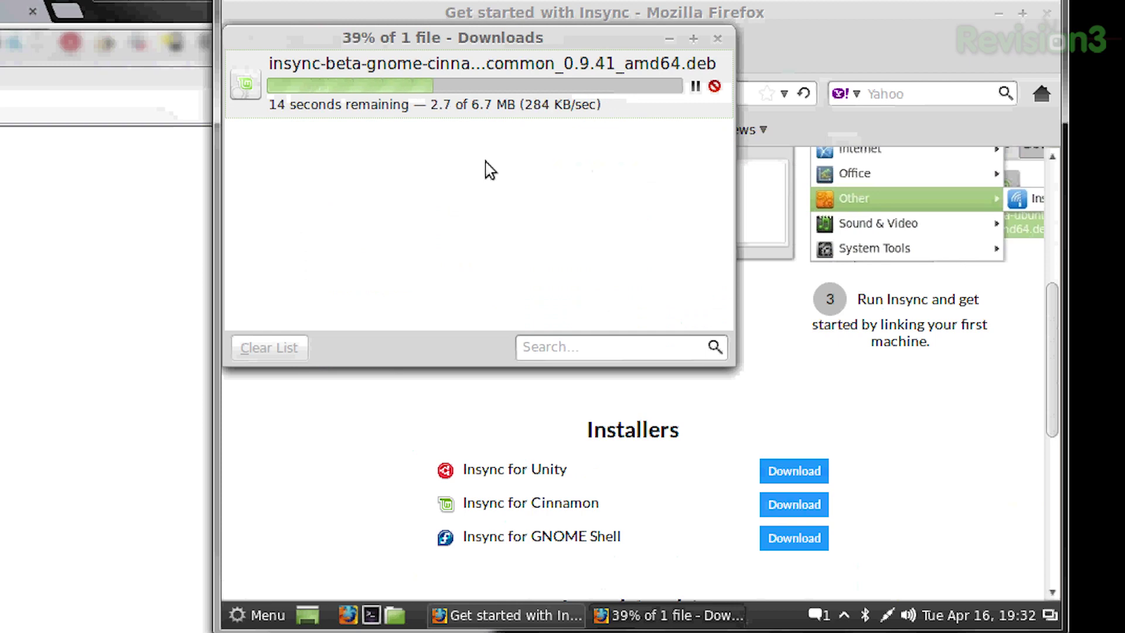
{"action": "double_click", "coordinate": [434, 68]}
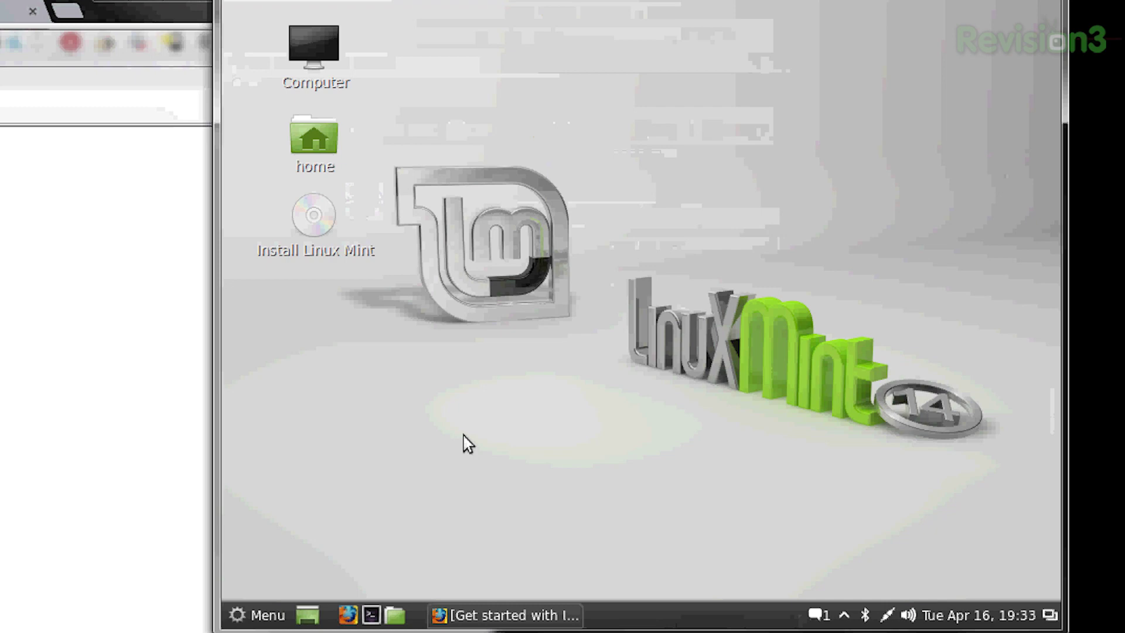
Launch Insync from a terminal with the command "insync" and wait for its account linking page in Firefox
{"action": "key", "text": "ctrl+alt+t"}
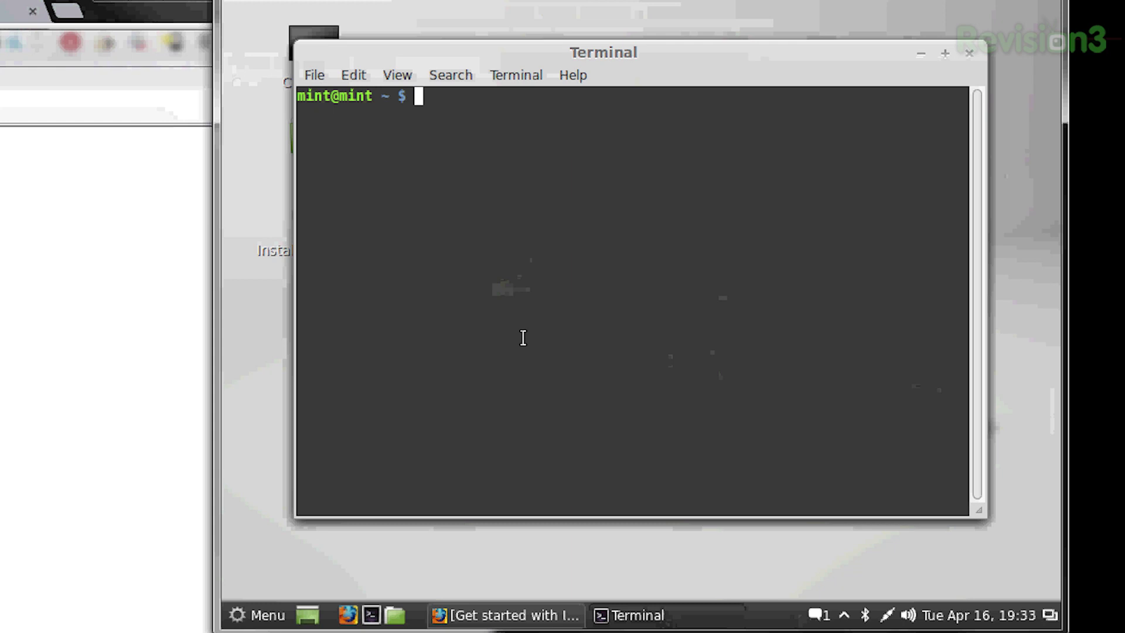
{"action": "type", "text": "insync"}
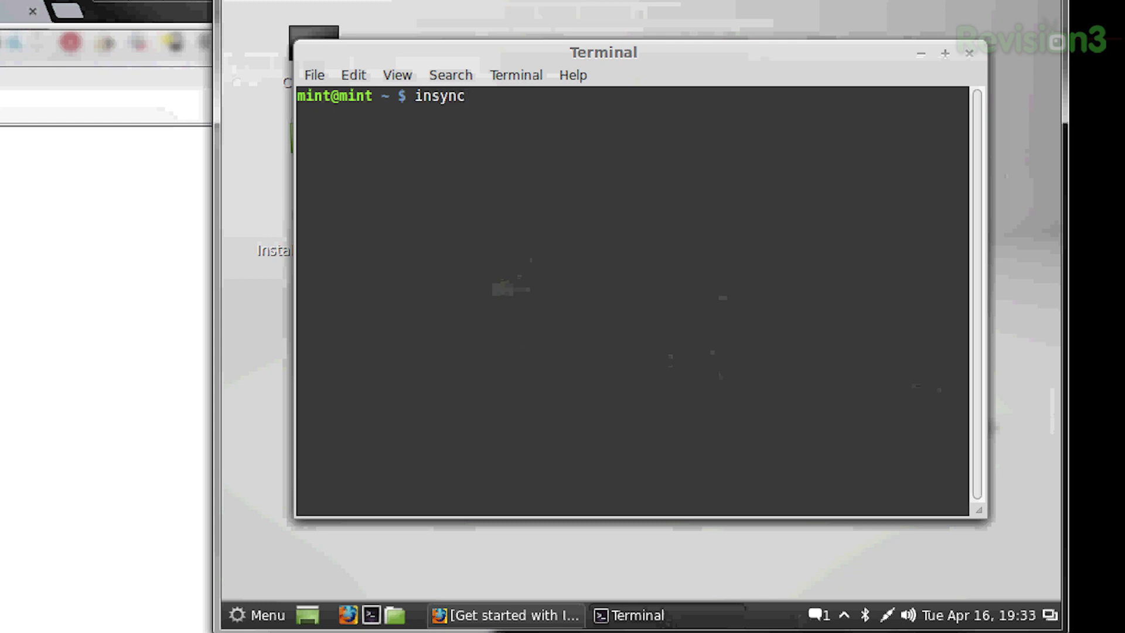
{"action": "key", "text": "Return"}
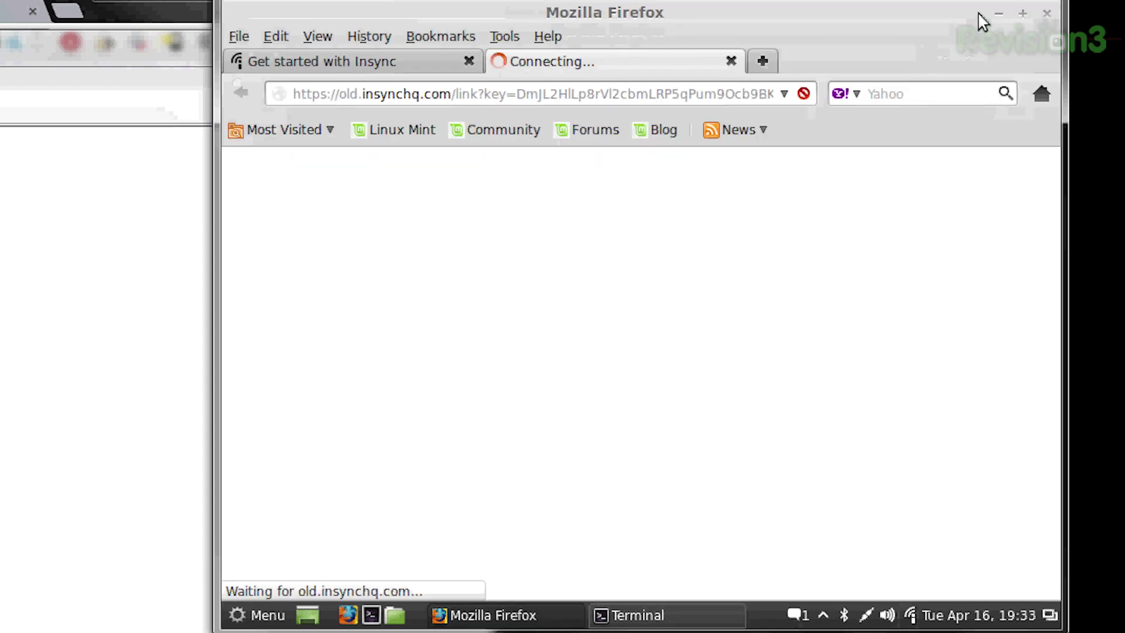
{"action": "left_click", "coordinate": [910, 615]}
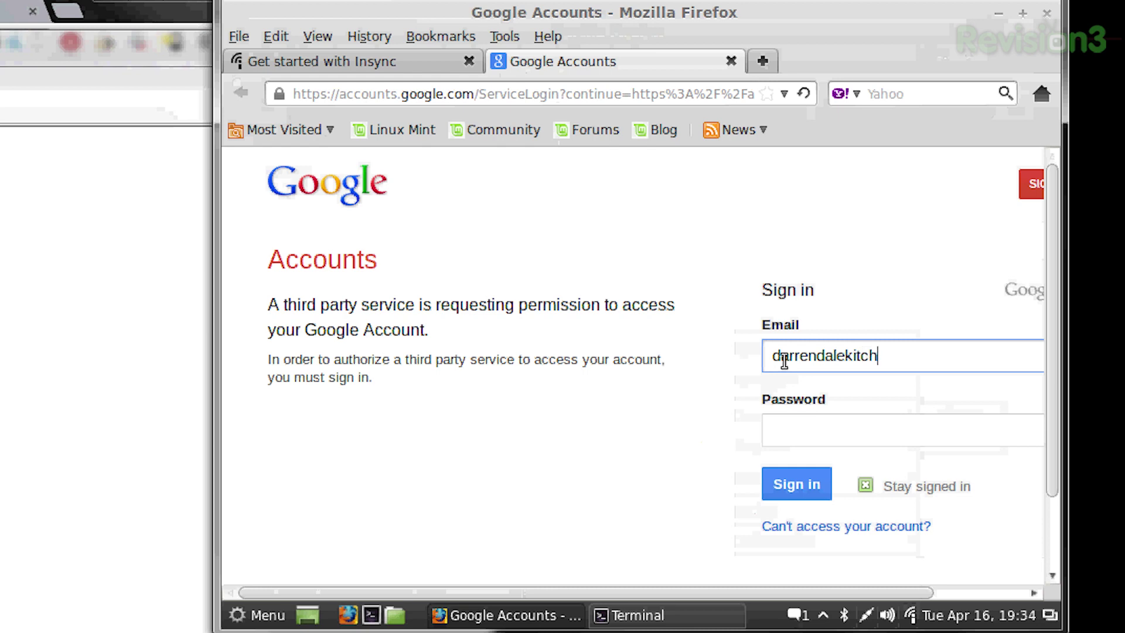
Sign in to the Google account by entering its e-mail address and the account password
{"action": "type", "text": ".com"}
{"action": "key", "text": "Tab"}
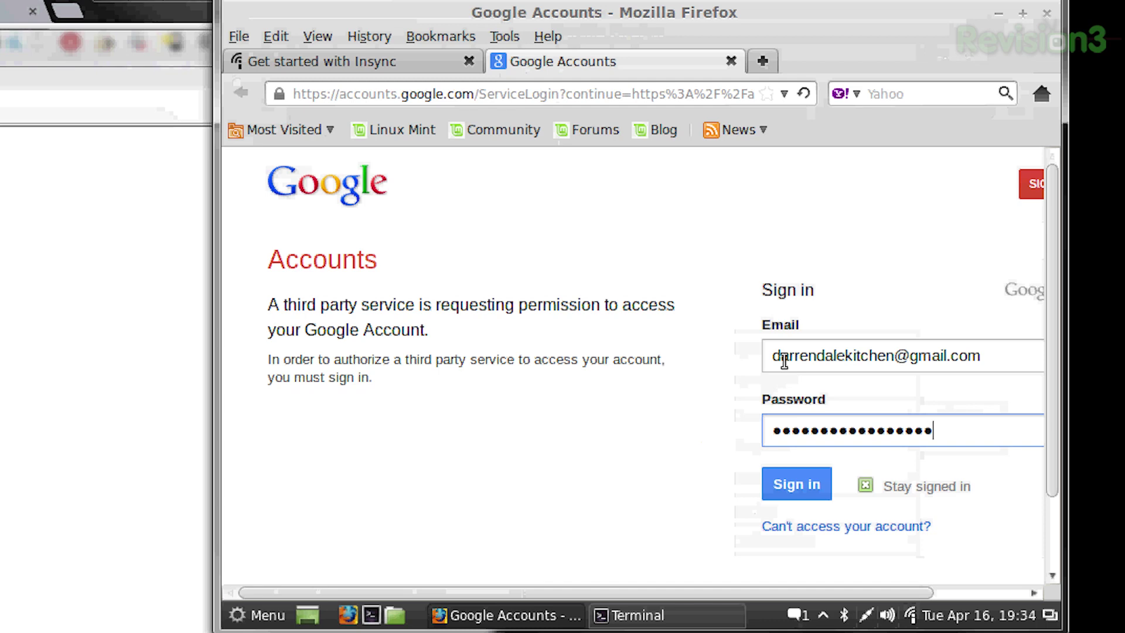
{"action": "key", "text": "Return"}
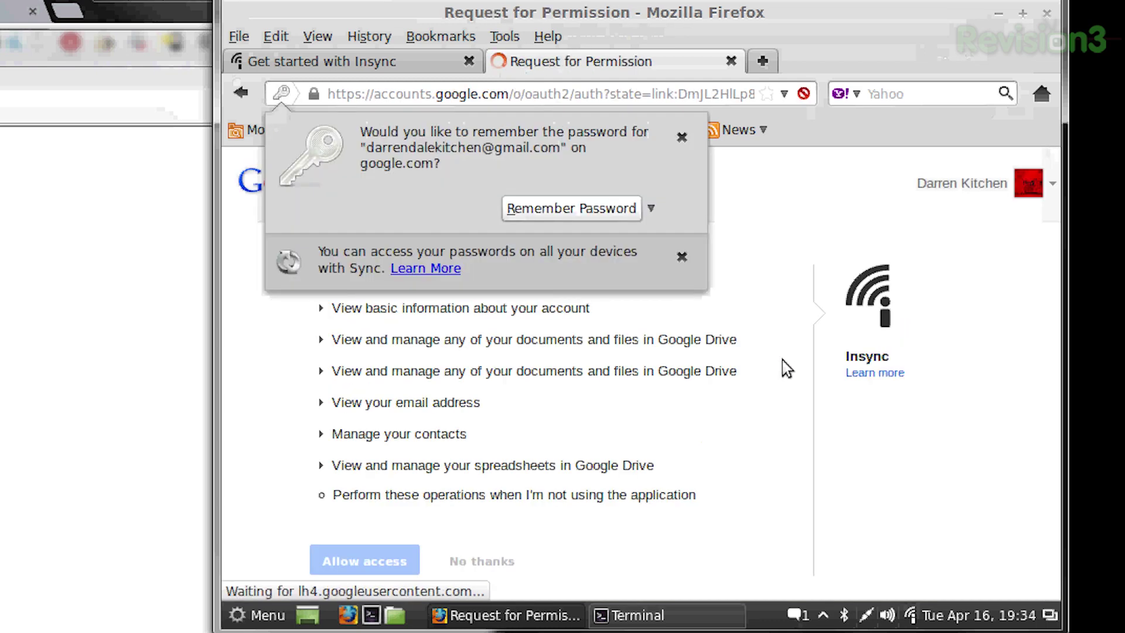
Dismiss the offer to remember the password, allow Insync access, and link the machine to the account as "Minty minty mint"
{"action": "left_click", "coordinate": [681, 138]}
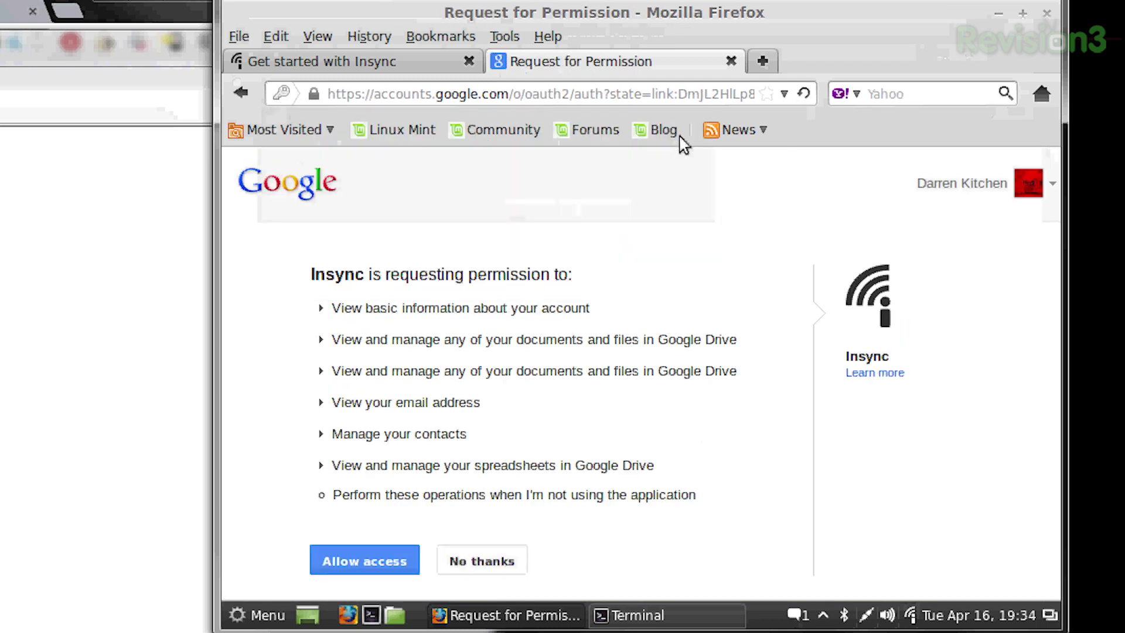
{"action": "left_click", "coordinate": [385, 558]}
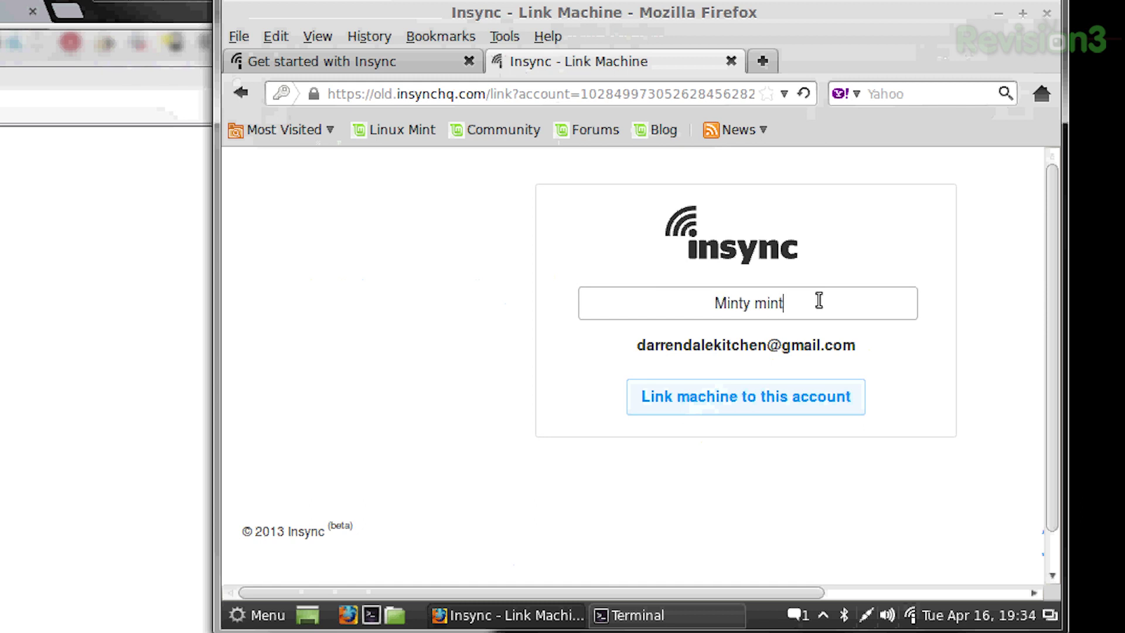
{"action": "type", "text": "mint"}
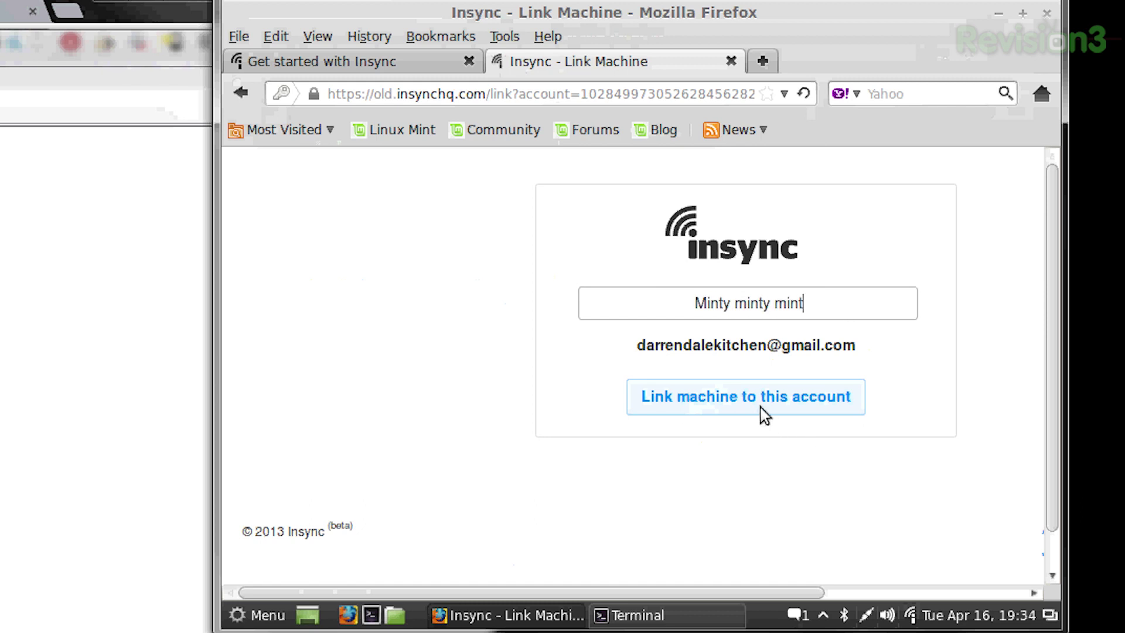
{"action": "left_click", "coordinate": [763, 414]}
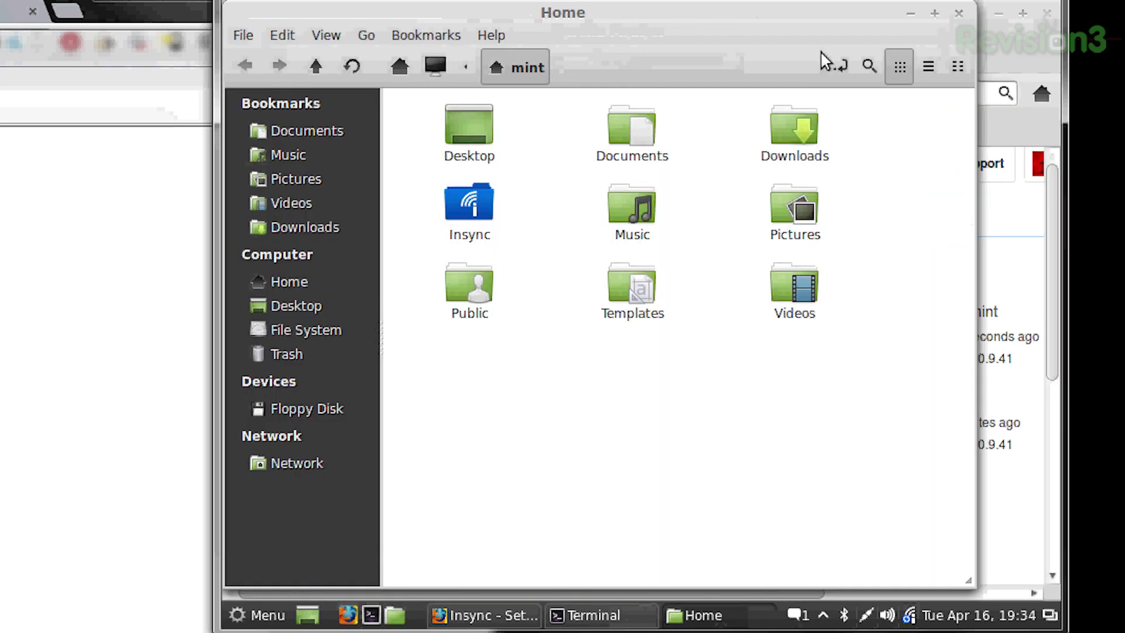
Open the linked account's folder inside the Insync folder of the home directory
{"action": "left_click", "coordinate": [481, 214]}
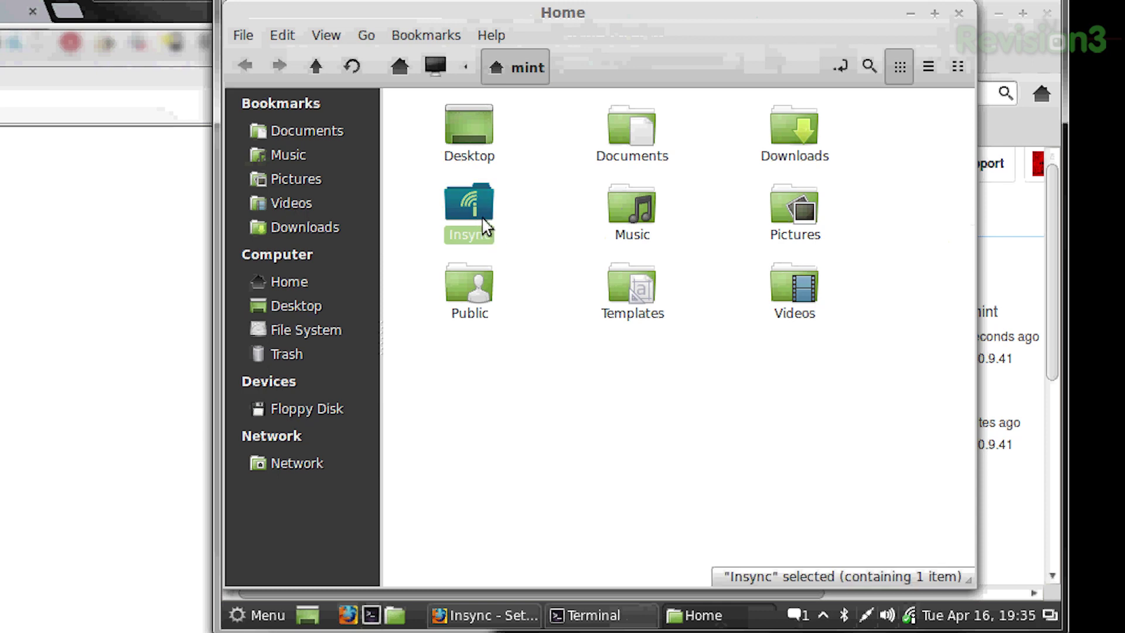
{"action": "double_click", "coordinate": [485, 226]}
{"action": "double_click", "coordinate": [476, 114]}
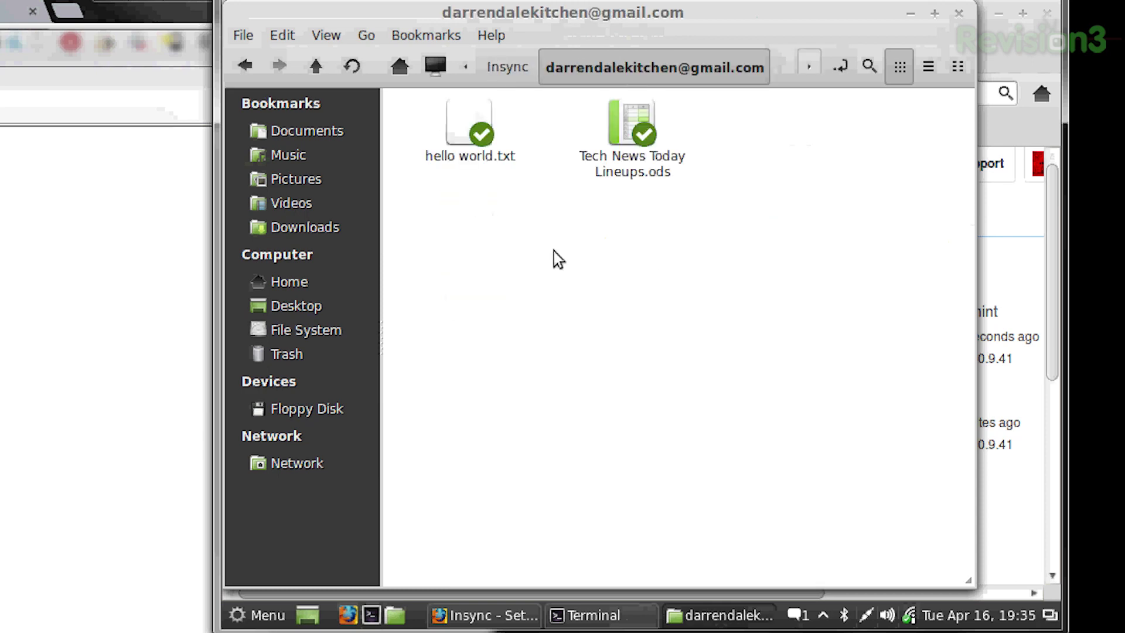
View hello world.txt in the text editor, close it, and open the Tech News Today Lineups.ods spreadsheet for viewing
{"action": "double_click", "coordinate": [468, 153]}
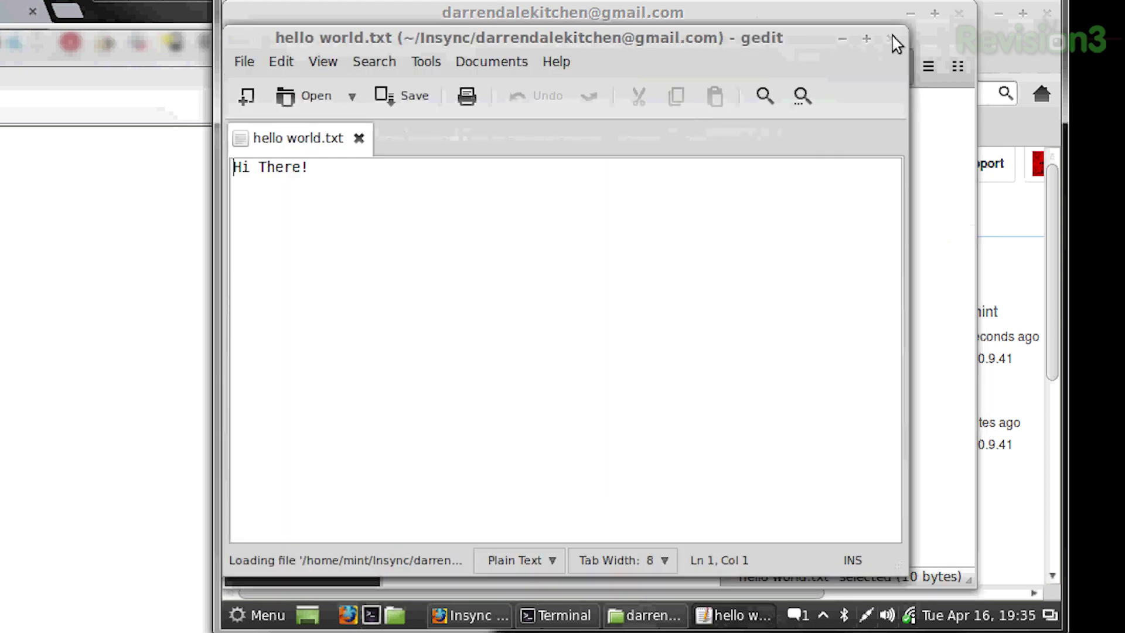
{"action": "left_click", "coordinate": [891, 38]}
{"action": "left_click", "coordinate": [666, 174]}
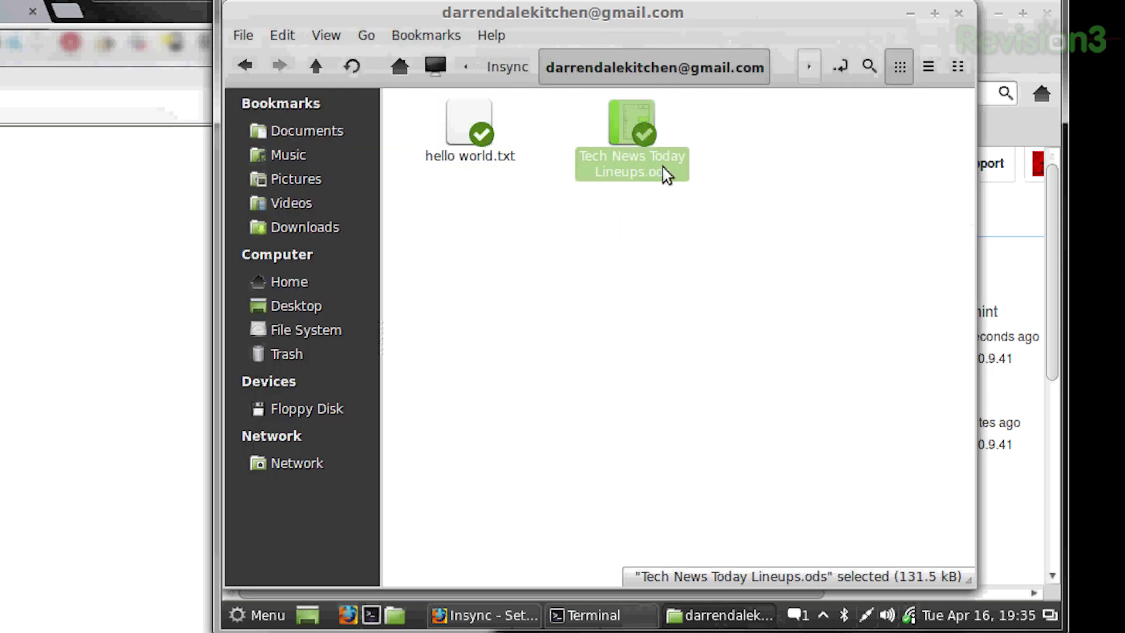
{"action": "double_click", "coordinate": [652, 126]}
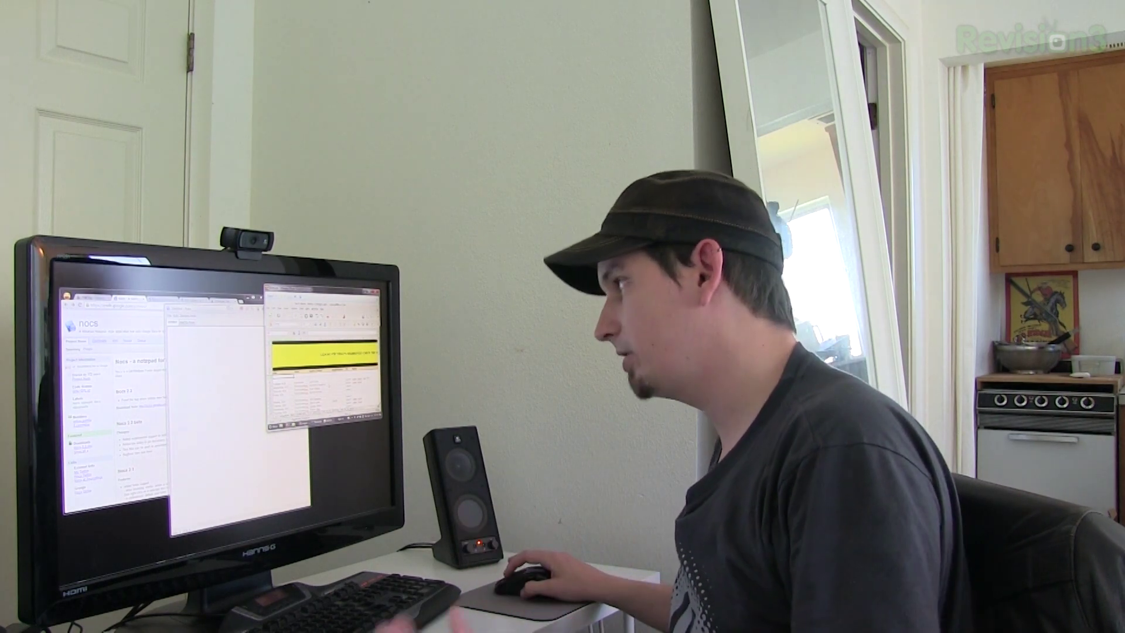
{"action": "key", "text": "ctrl+o"}
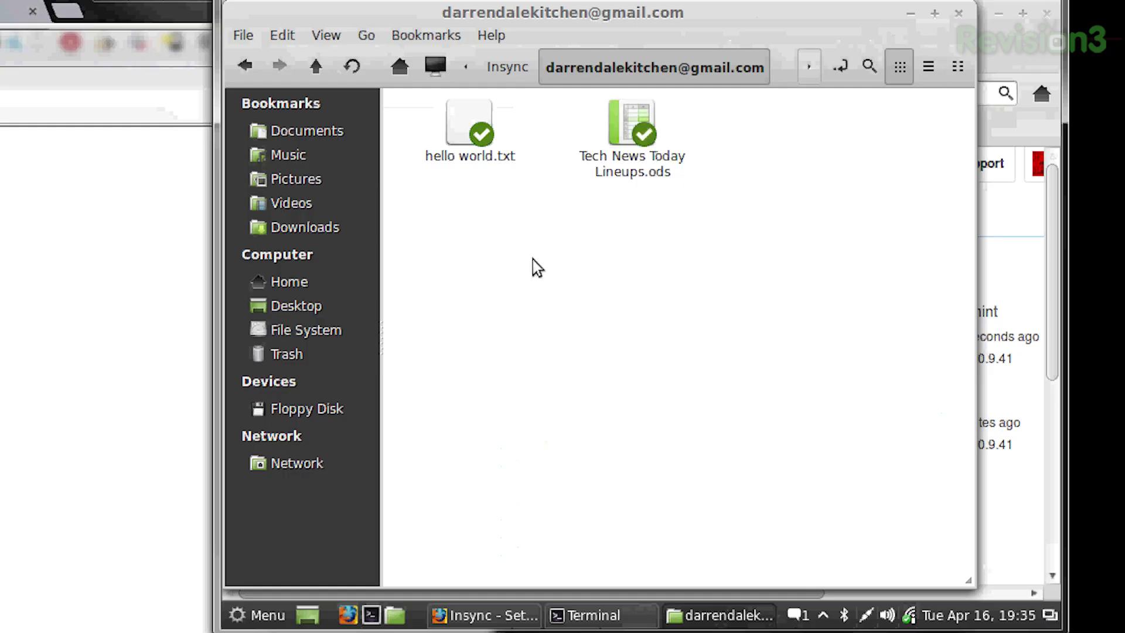
Create a new empty document in the synced account folder, keeping its default name
{"action": "right_click", "coordinate": [533, 260]}
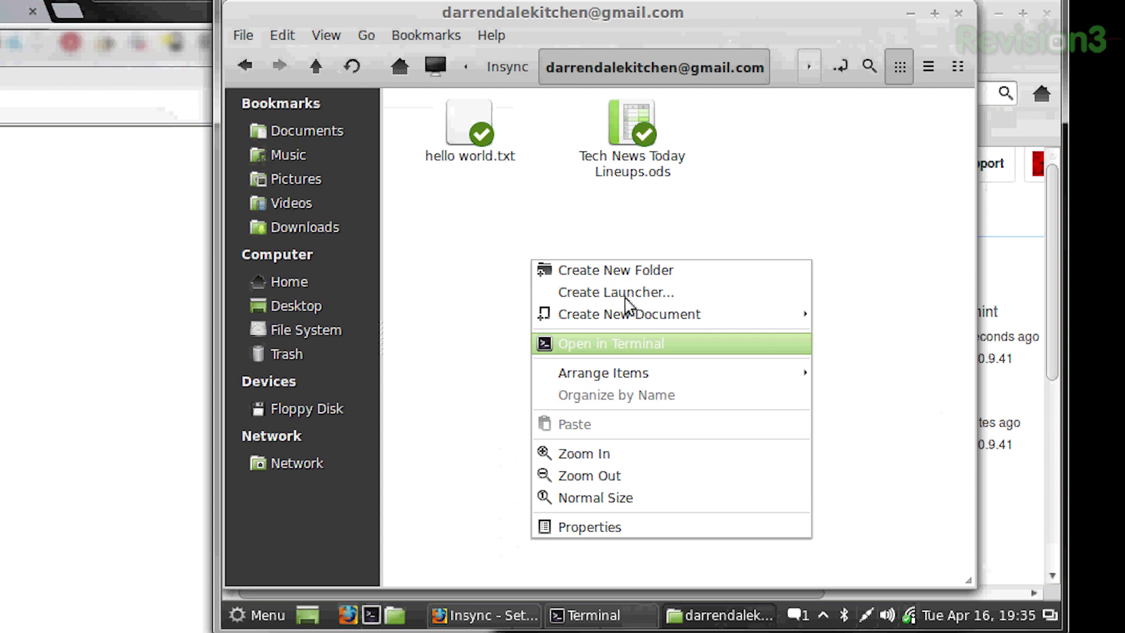
{"action": "mouse_move", "coordinate": [638, 314]}
{"action": "left_click", "coordinate": [908, 348]}
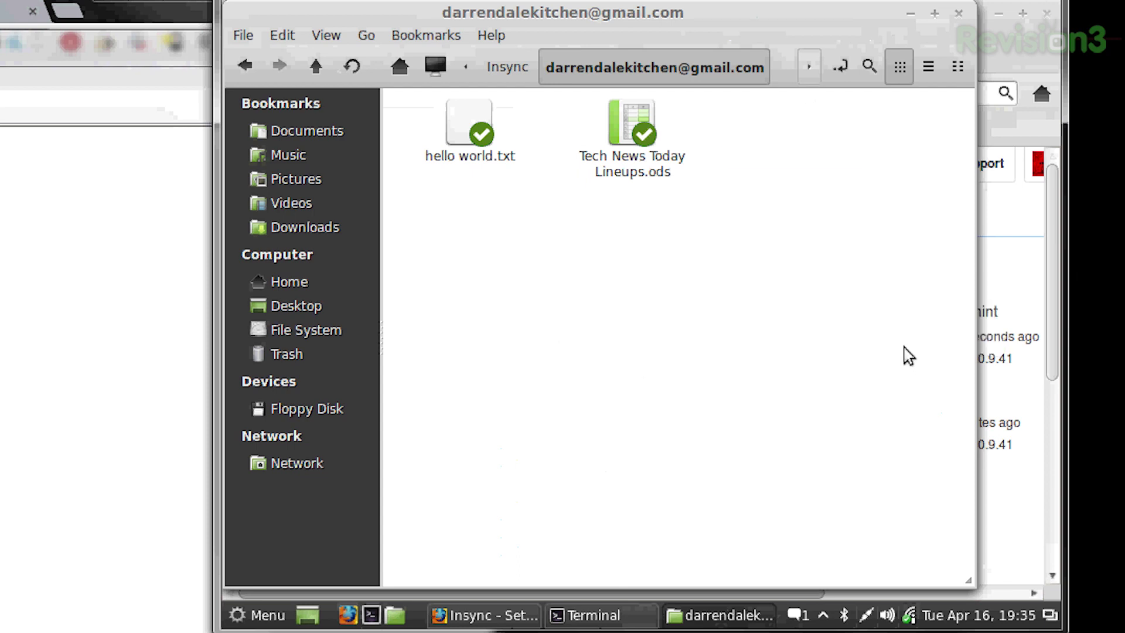
{"action": "left_click", "coordinate": [815, 169]}
{"action": "left_click", "coordinate": [820, 175]}
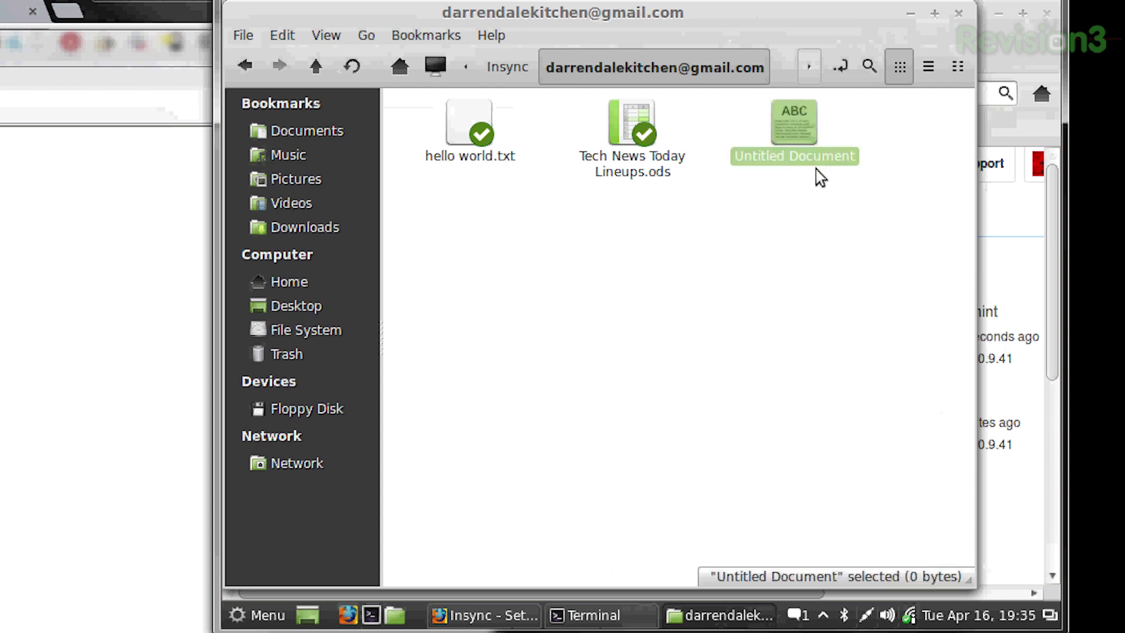